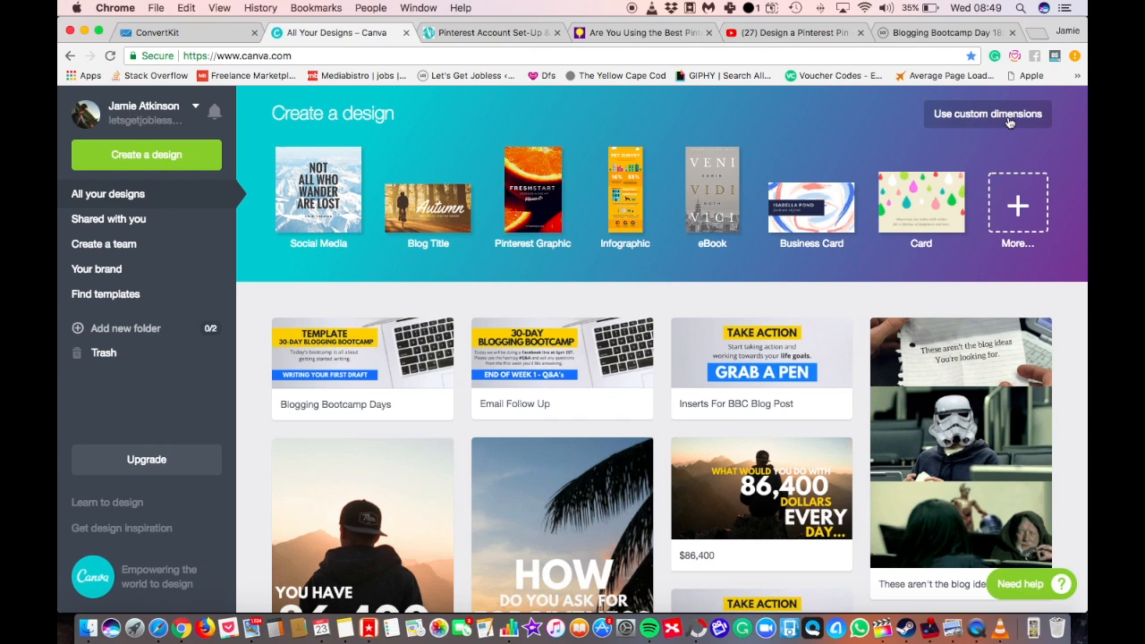
Create a new blank design with custom dimensions of 600 × 900 px.
click(987, 114)
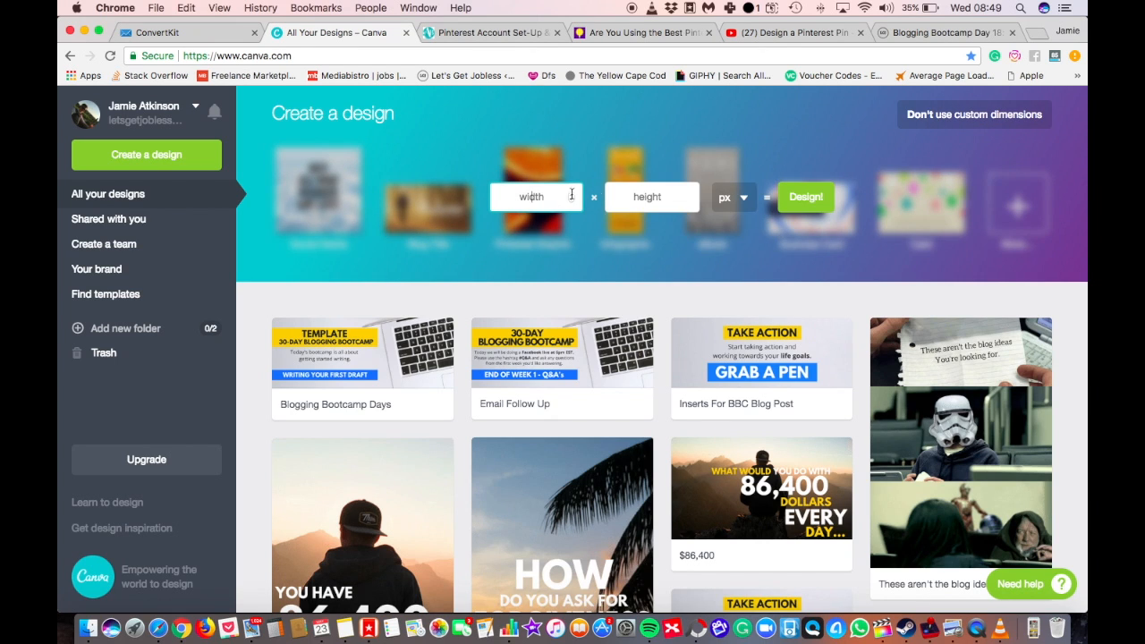
text(600)
key(Tab)
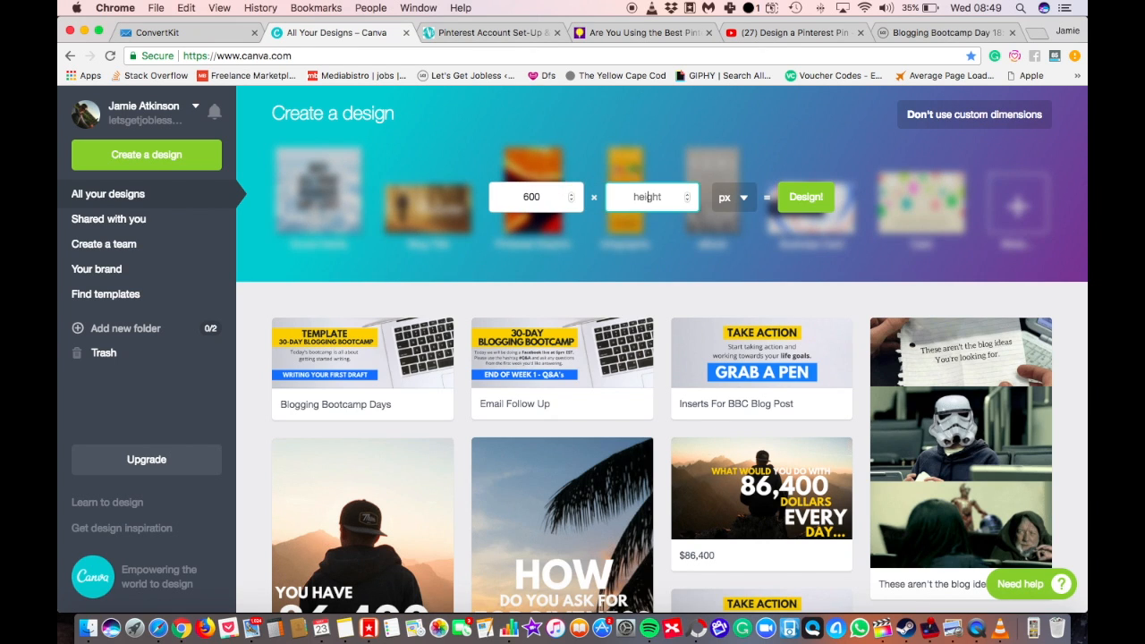
click(794, 198)
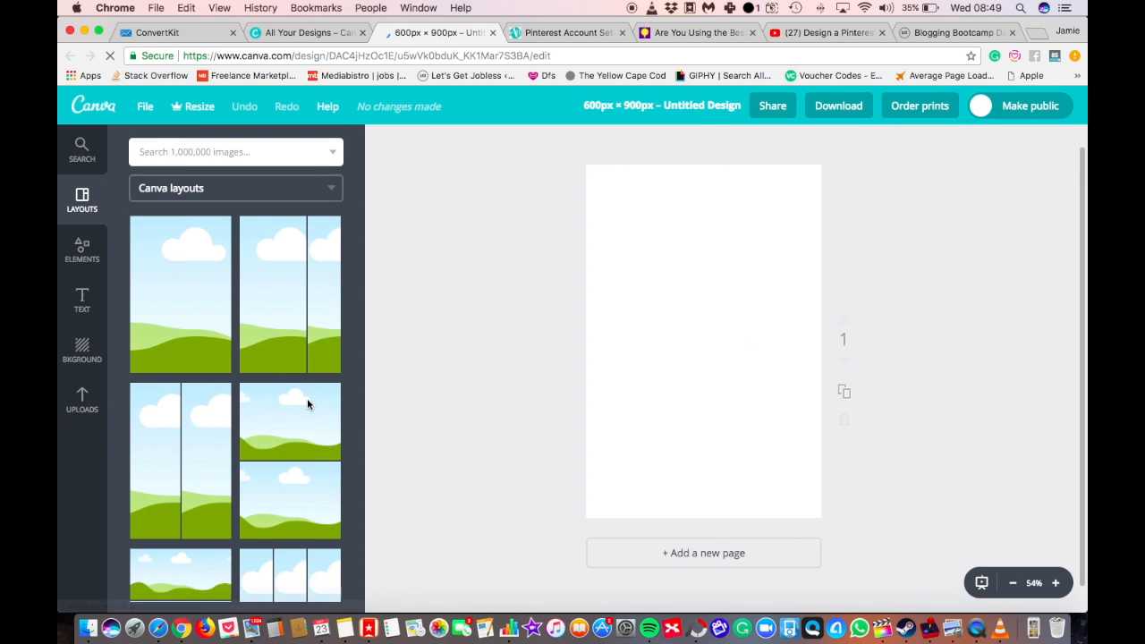
click(182, 286)
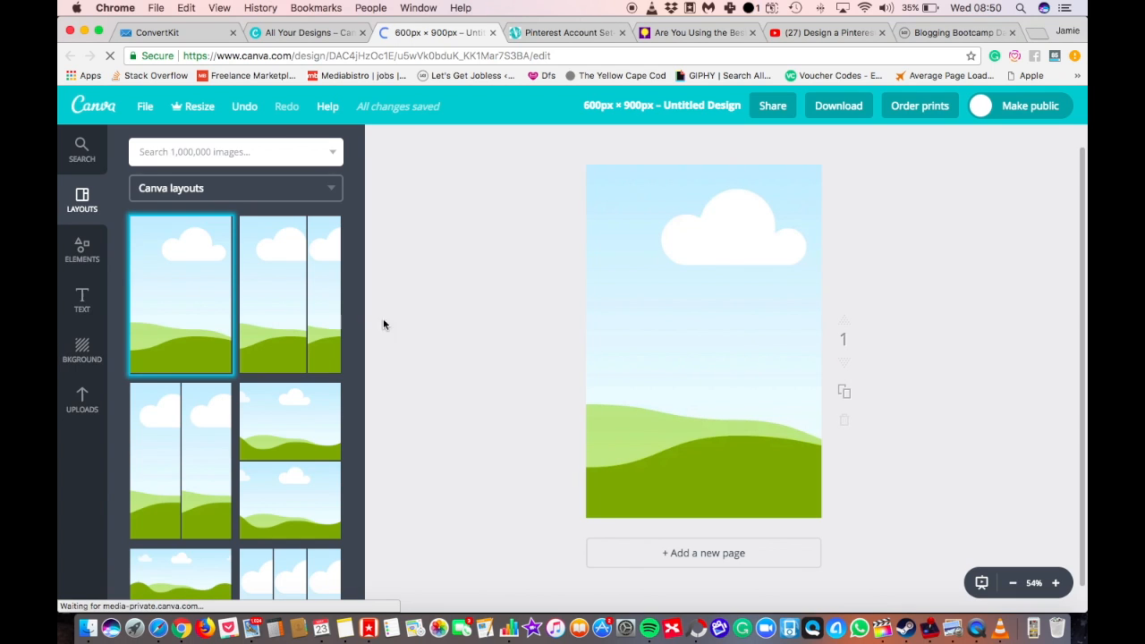
click(680, 290)
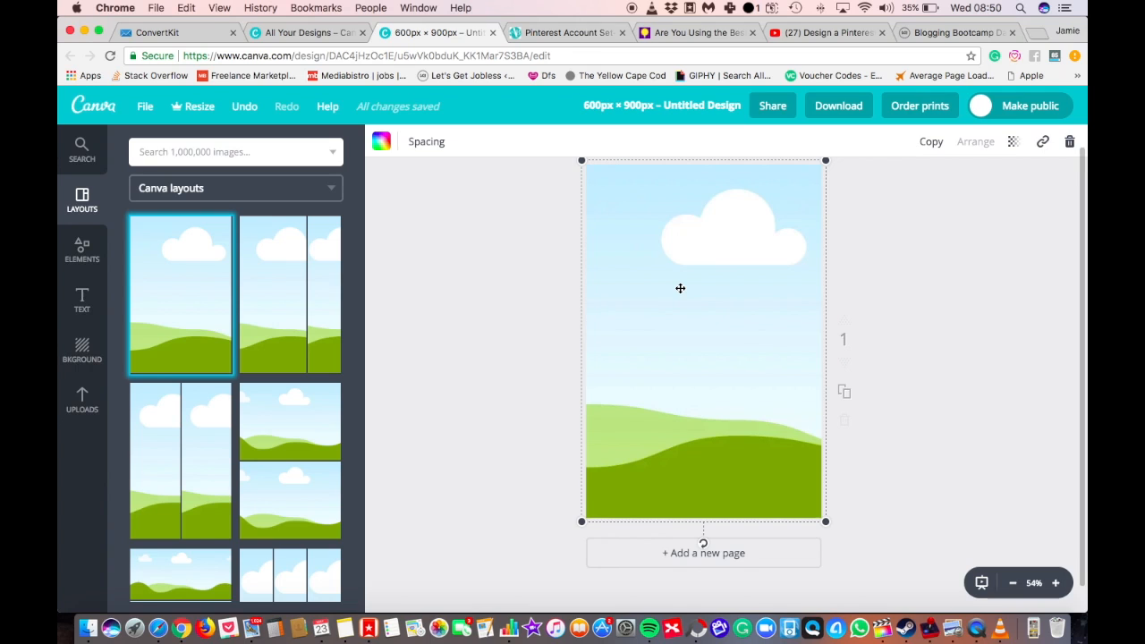
key(Delete)
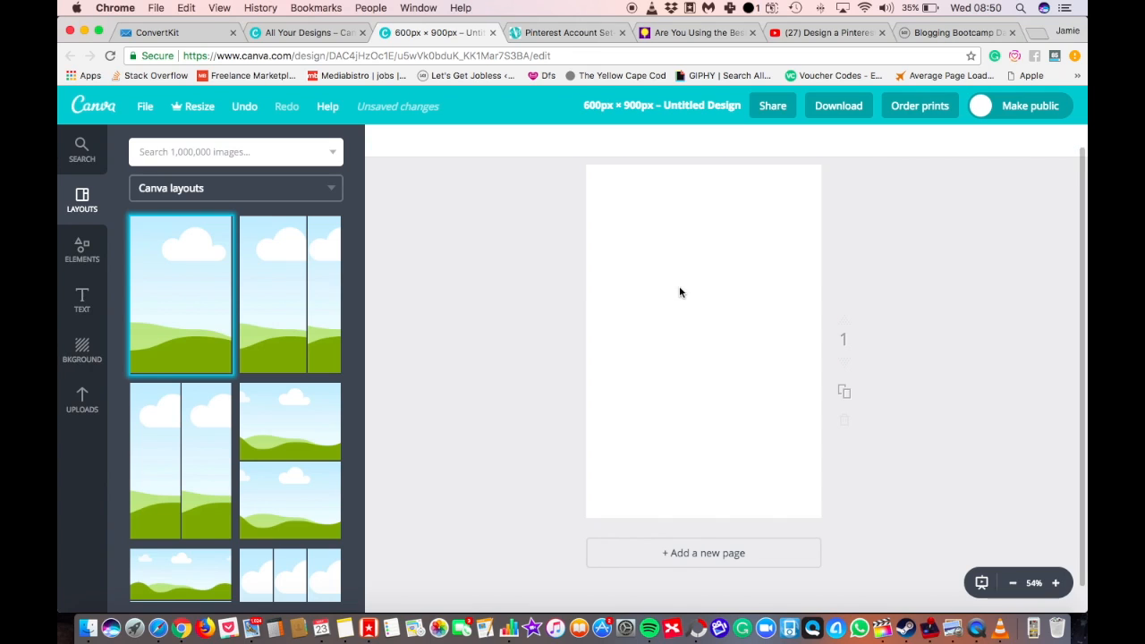
Add the uploaded photo of the man sitting on the mountain and enlarge it to fill the whole page.
click(76, 399)
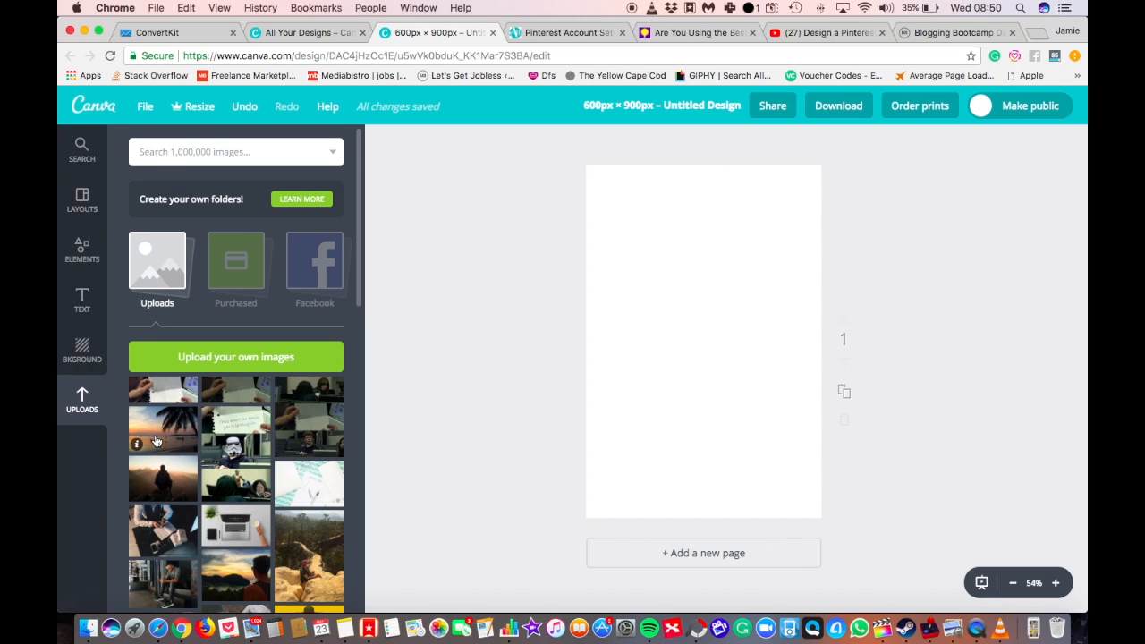
click(164, 484)
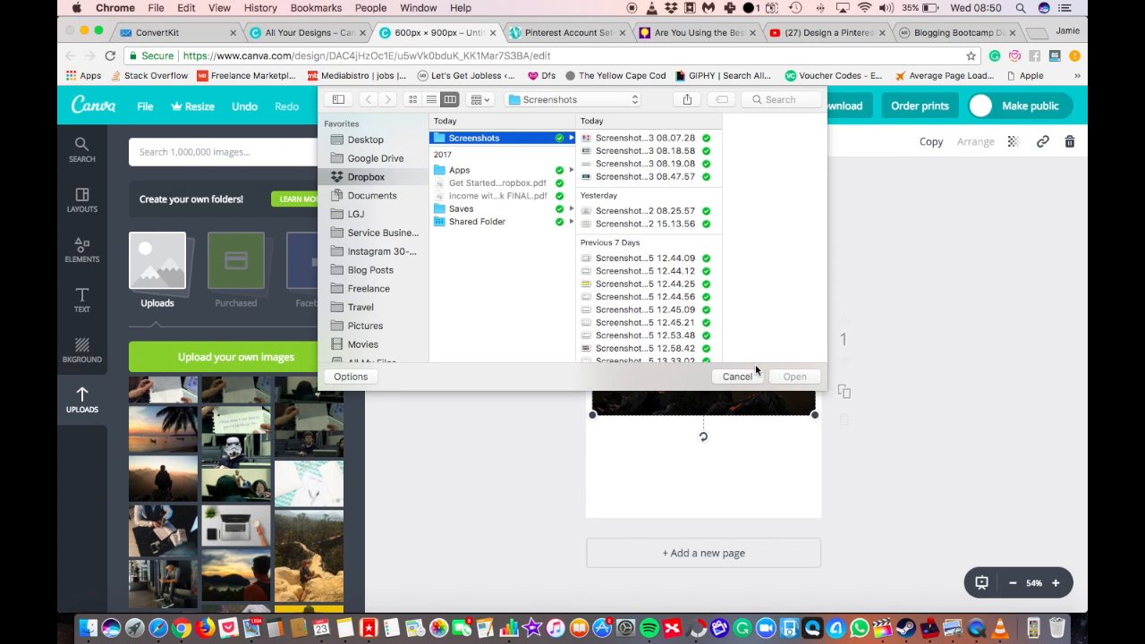
click(747, 379)
click(531, 415)
click(771, 317)
drag(822, 275, 986, 146)
drag(589, 418, 461, 608)
click(526, 588)
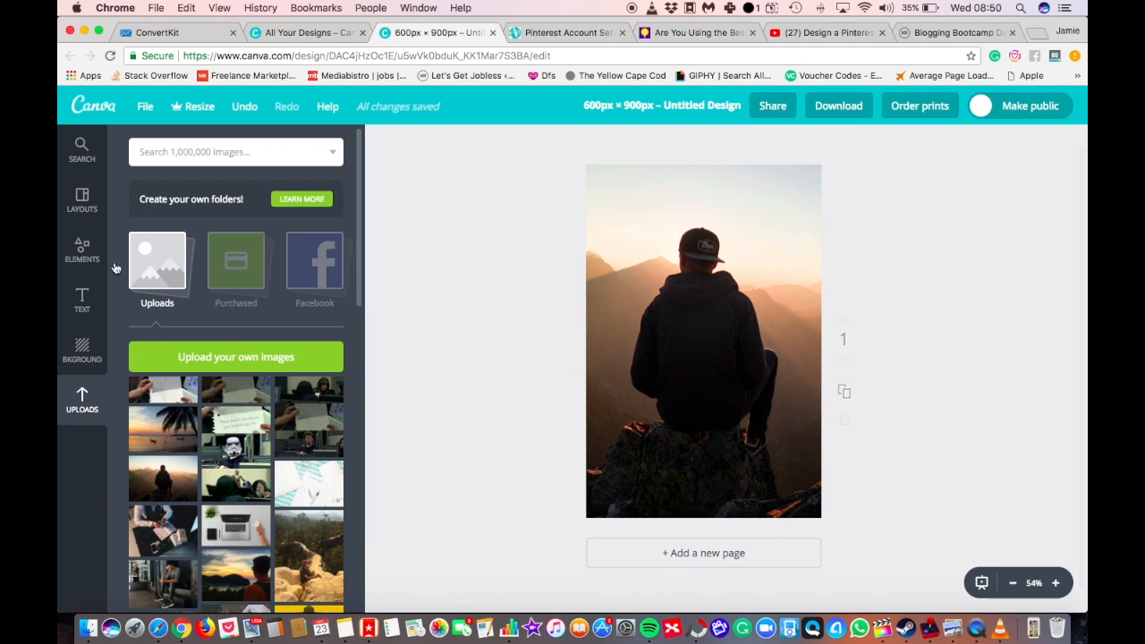
Add a heading to the page with the text "7 BLOG NICHE IDEAS".
click(81, 295)
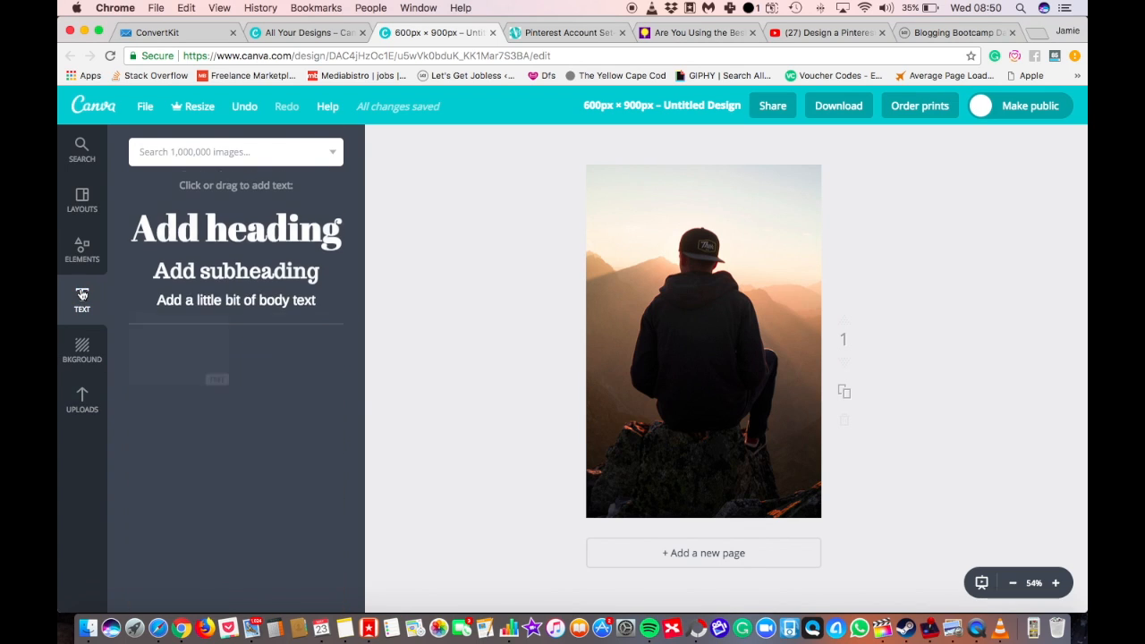
click(220, 230)
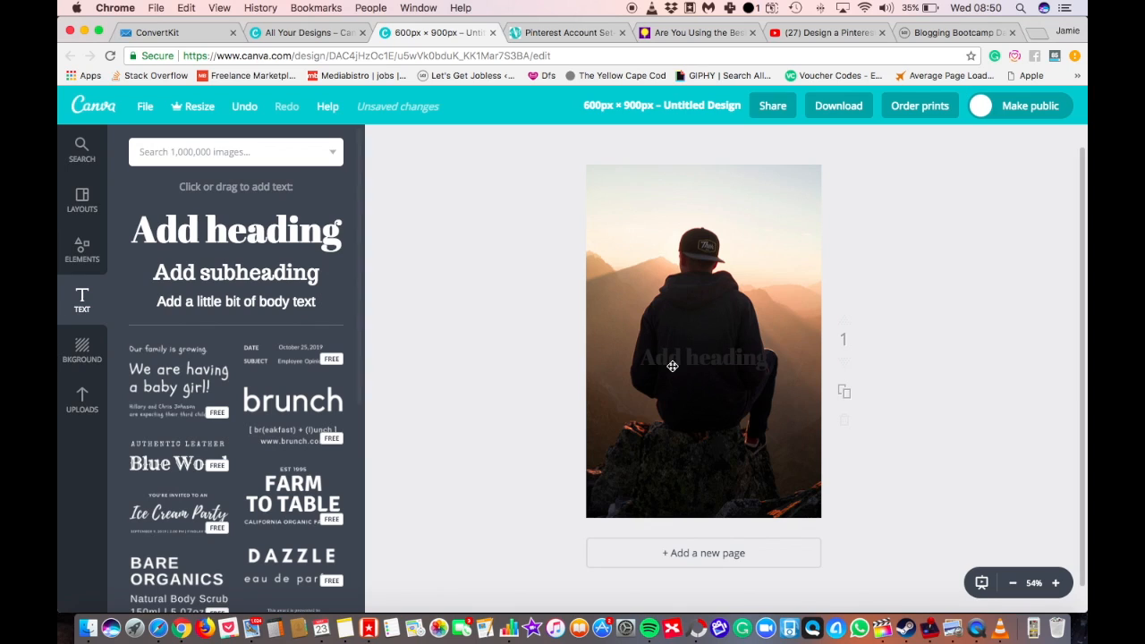
click(718, 358)
key(super+a)
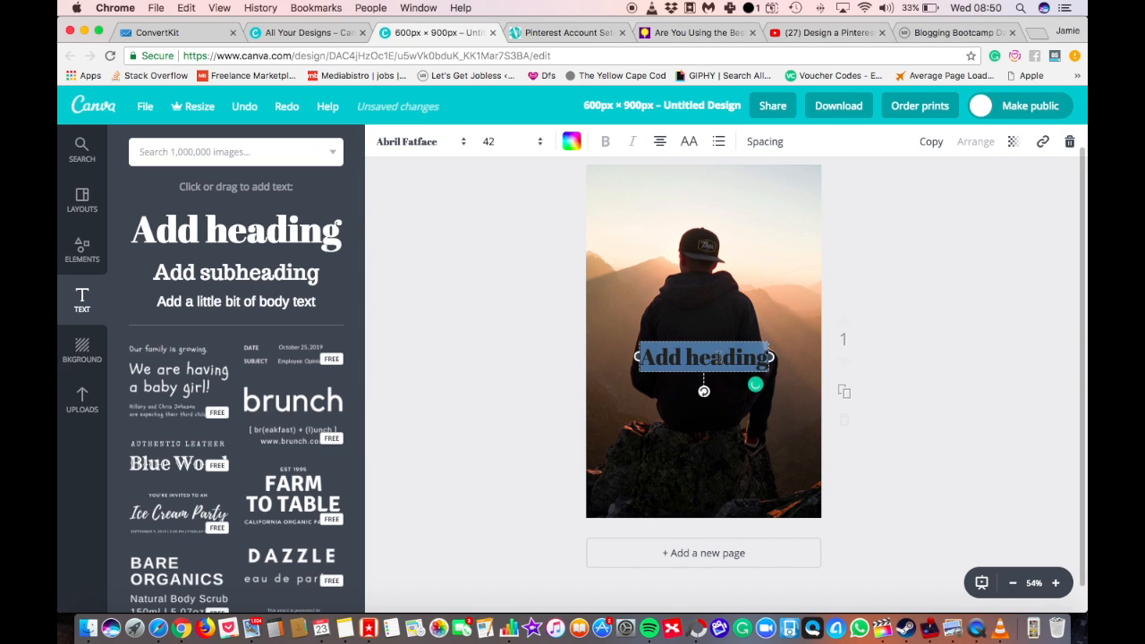
text(Blog Nic)
key(BackSpace)
key(BackSpace)
key(BackSpace)
key(BackSpace)
key(BackSpace)
key(BackSpace)
key(BackSpace)
text(LOG NICHE)
key(super+a)
text(7 BLOG NICHE IDEAS)
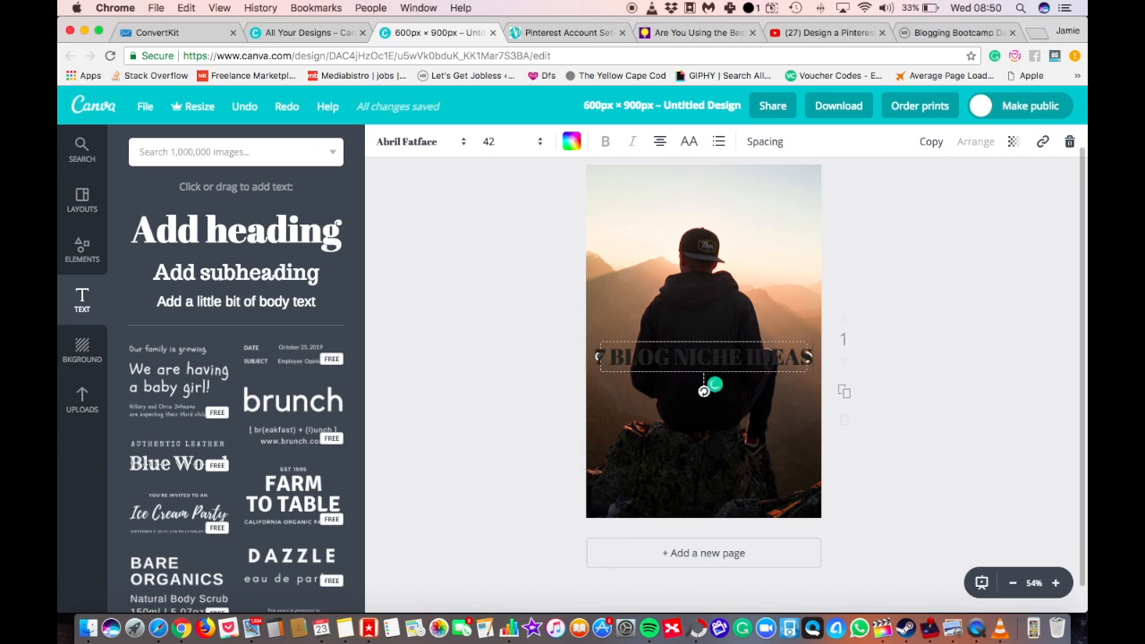
Set the heading text's colour to white.
key(super+a)
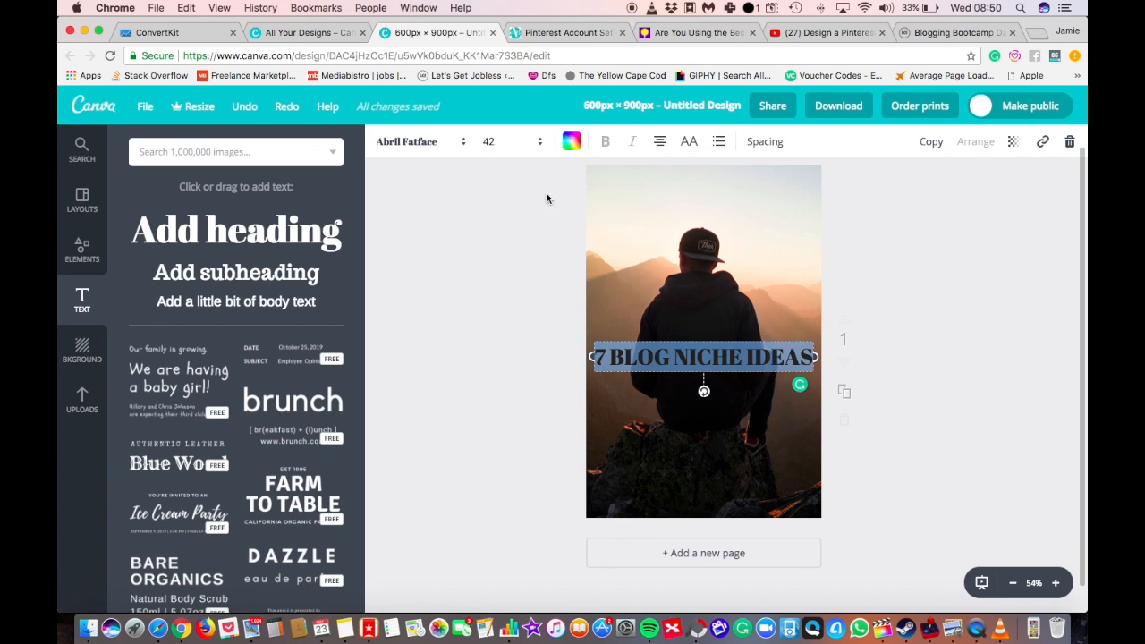
click(572, 143)
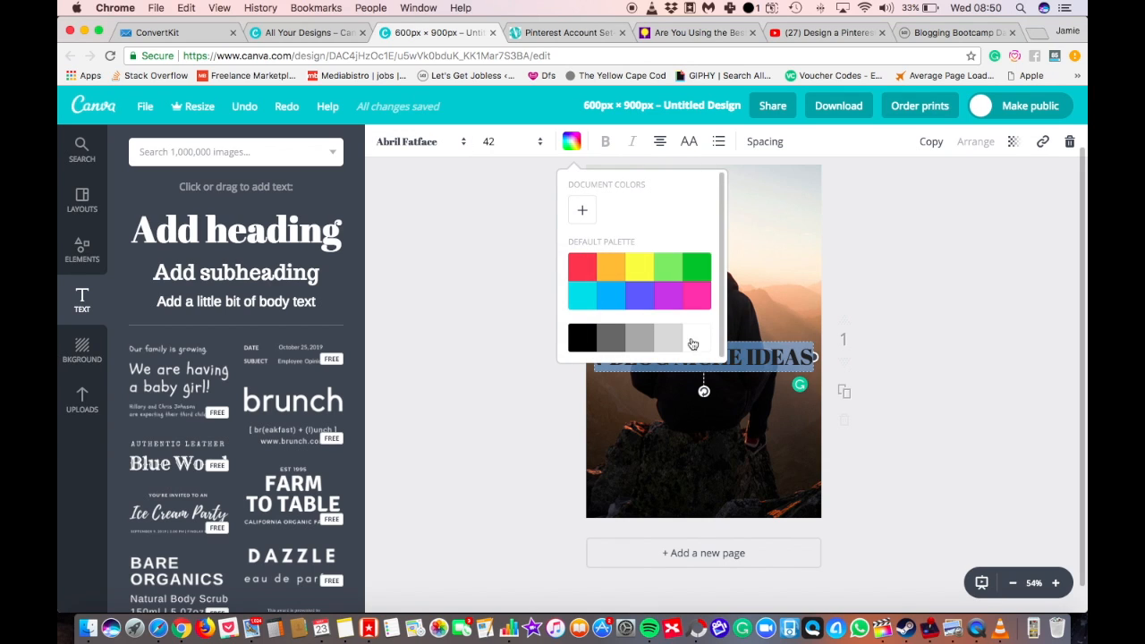
click(697, 340)
click(474, 330)
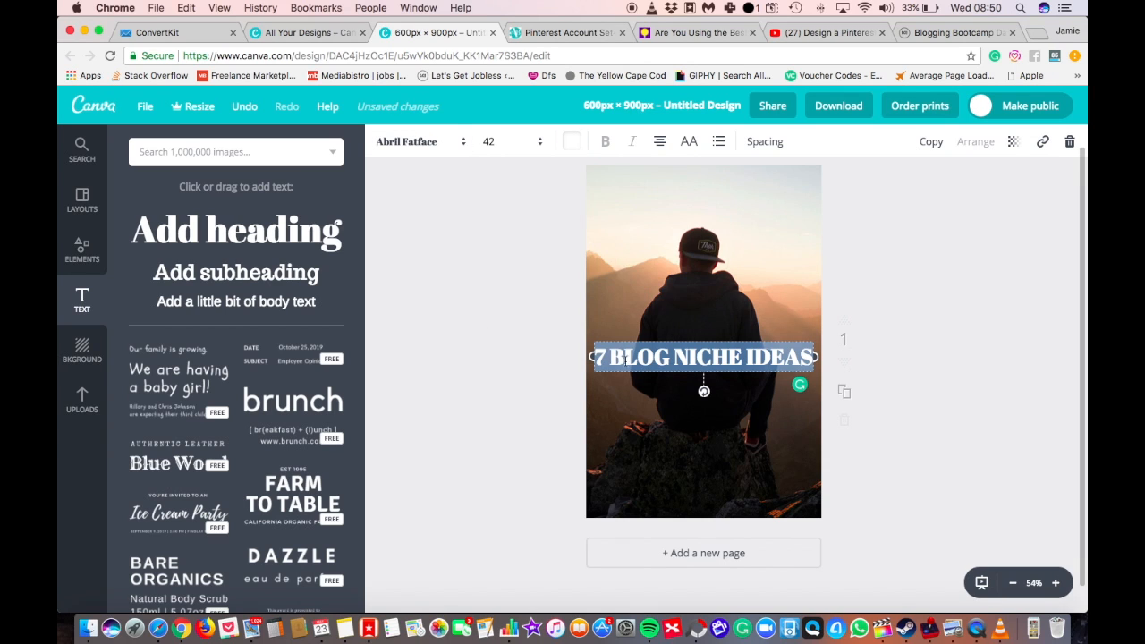
Change the heading's font to League Spartan.
click(454, 142)
scroll(447, 255, down, 15)
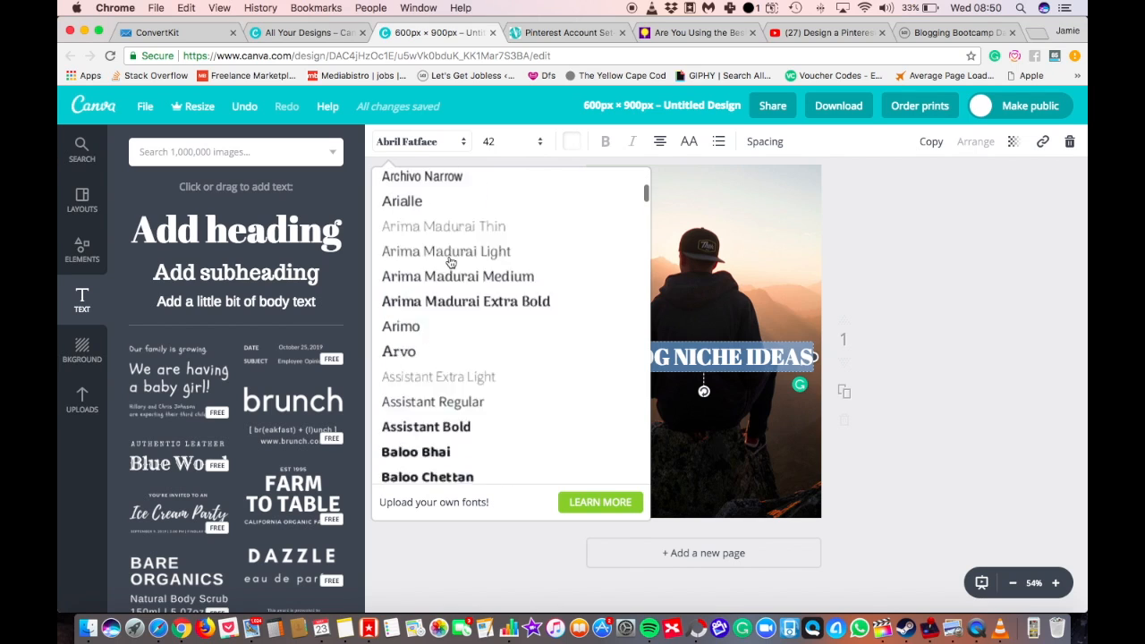
scroll(449, 261, down, 20)
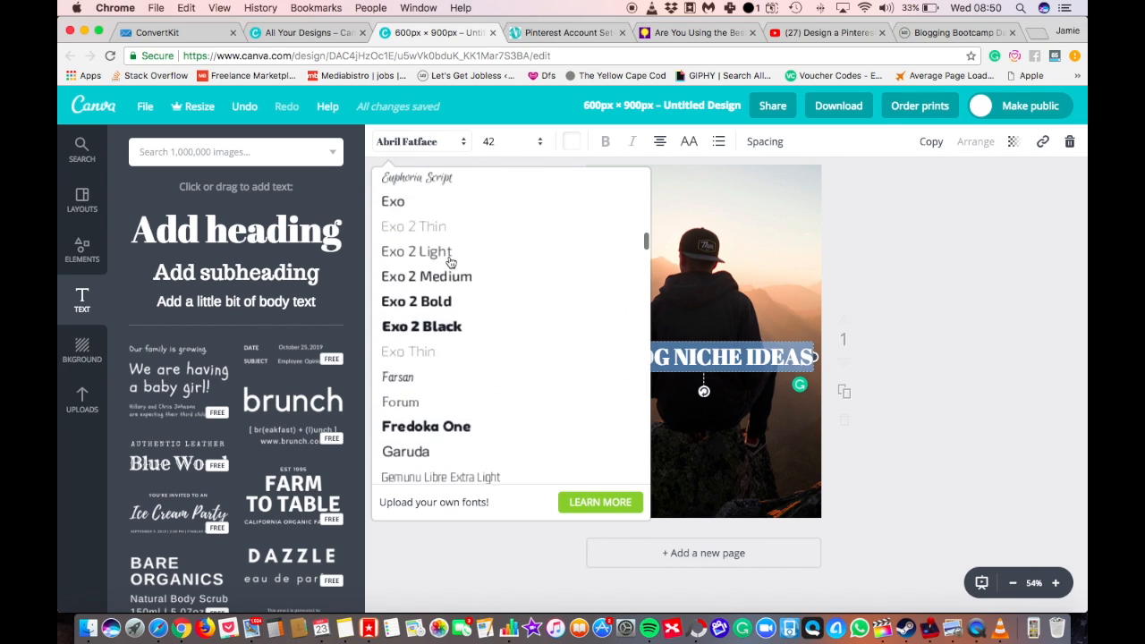
scroll(450, 261, down, 20)
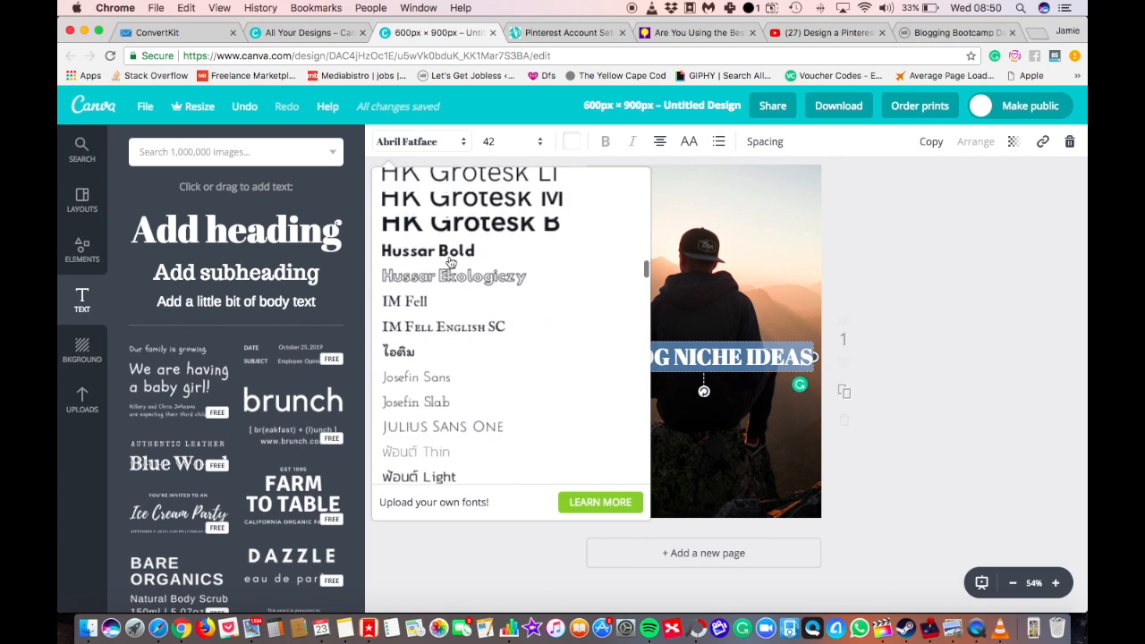
scroll(450, 261, down, 3)
scroll(450, 260, up, 2)
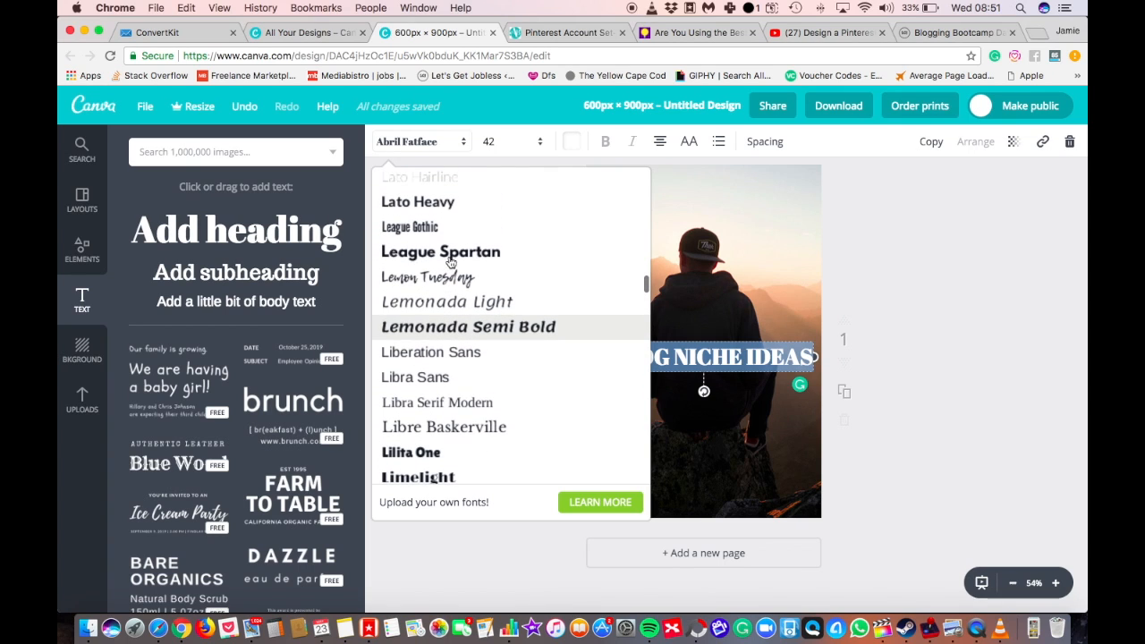
click(450, 254)
click(534, 428)
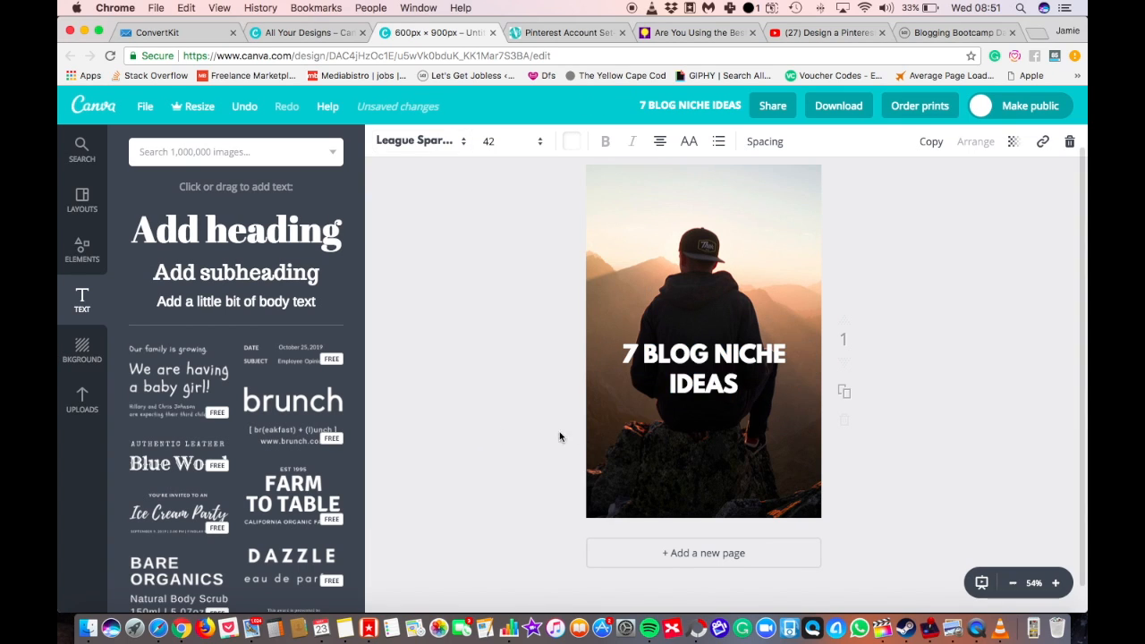
Break the heading into four lines, one word per line, and centre it over the man's back.
drag(726, 356, 706, 324)
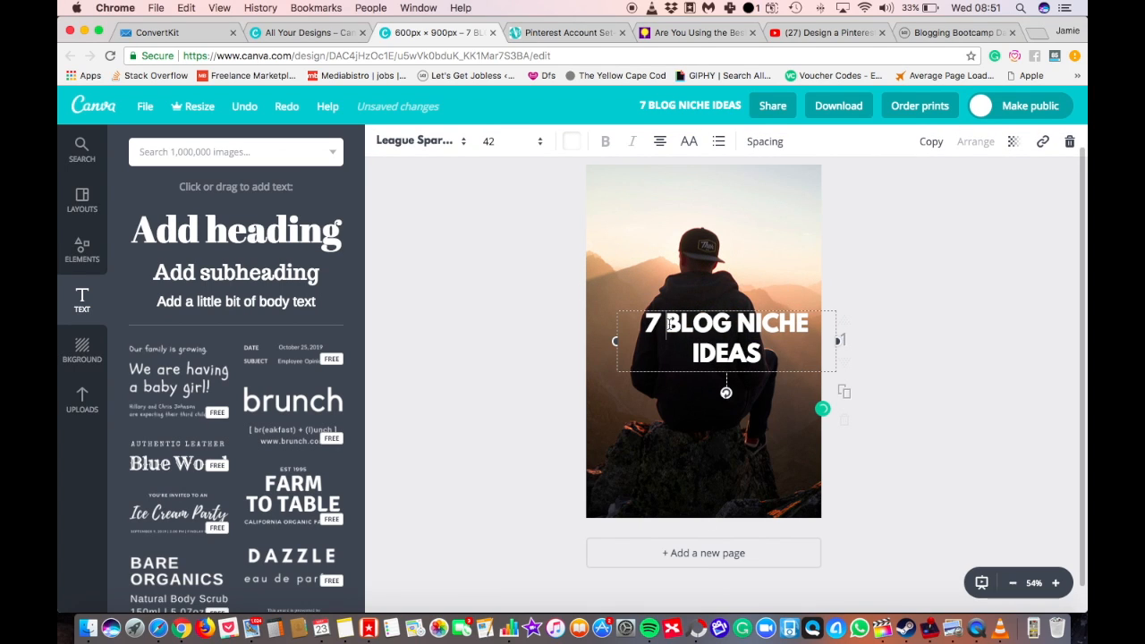
key(Return)
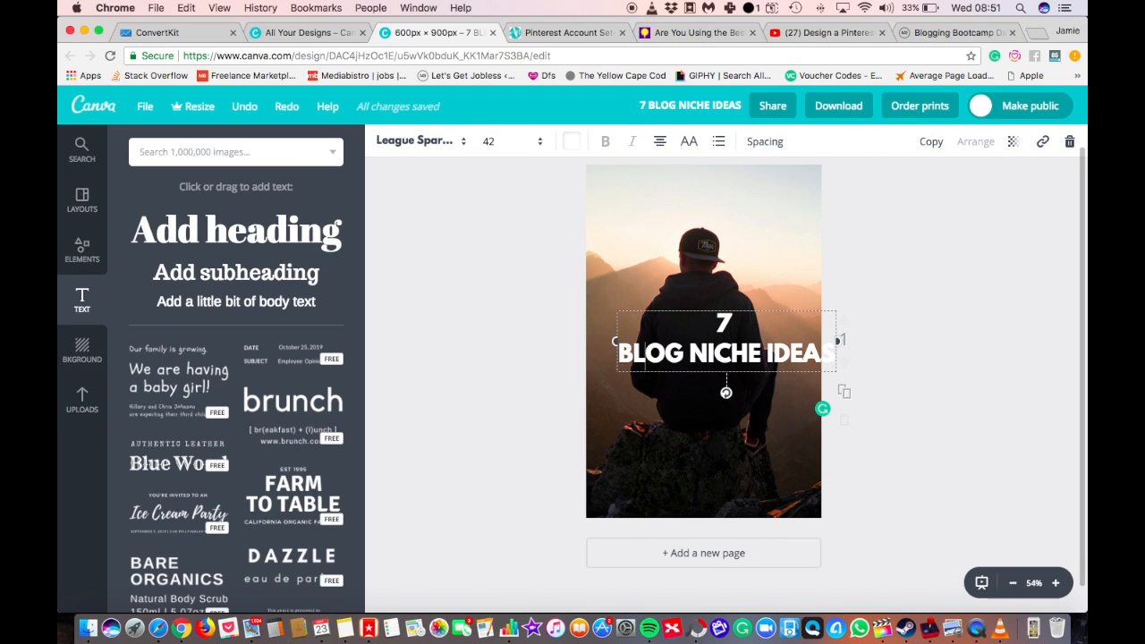
key(Return)
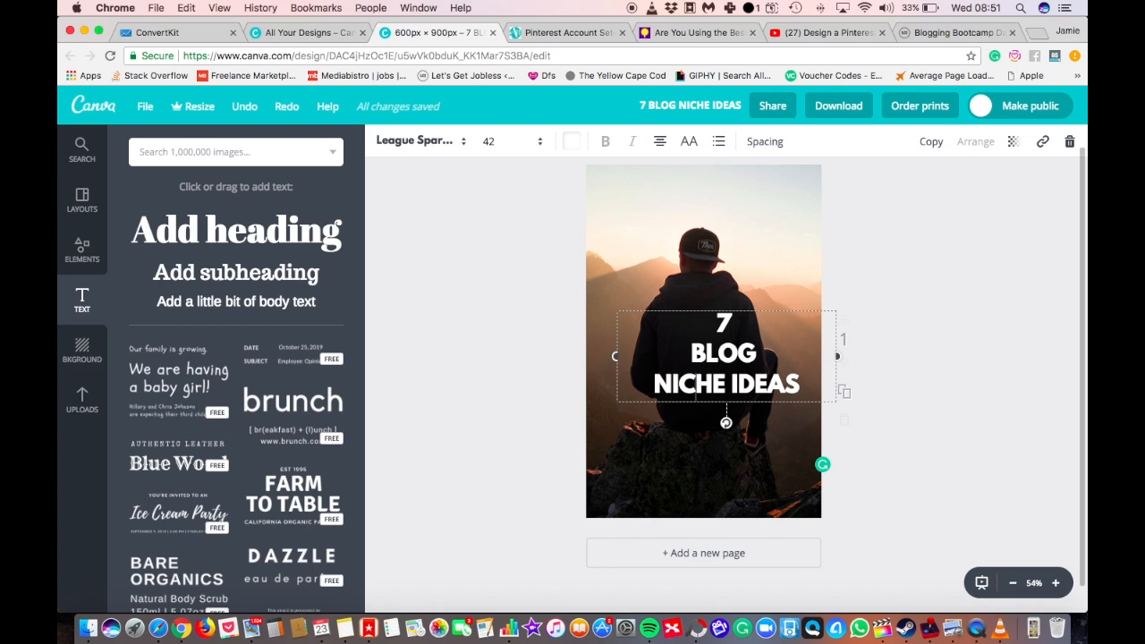
key(Return)
click(903, 382)
drag(706, 368, 696, 340)
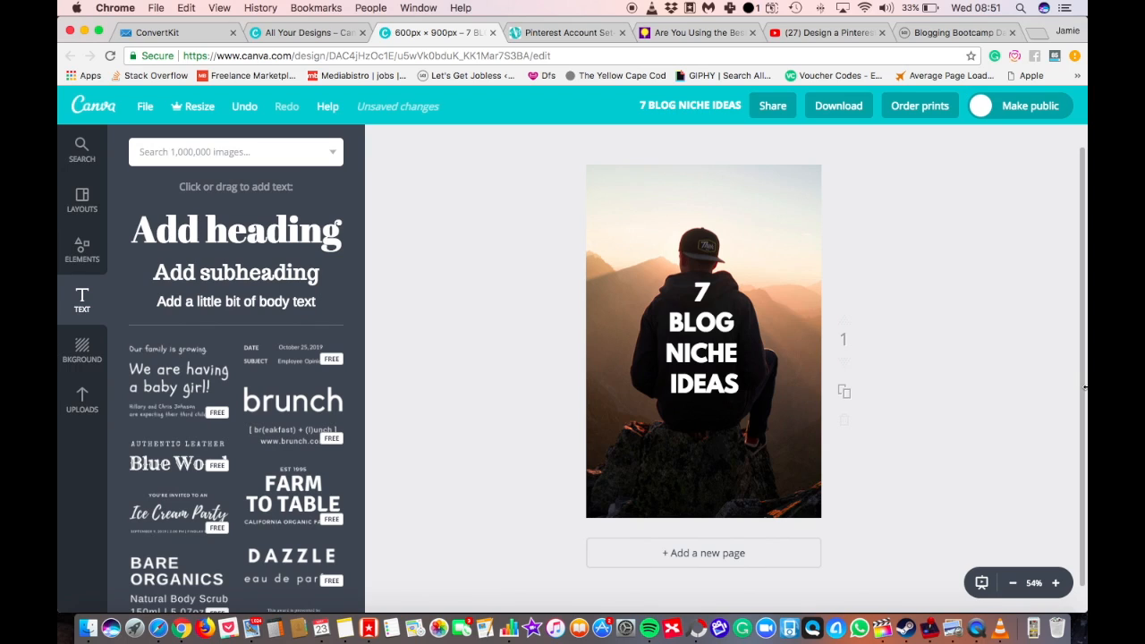
Delete the background photo and the heading to leave the page blank.
click(773, 258)
key(Delete)
click(732, 301)
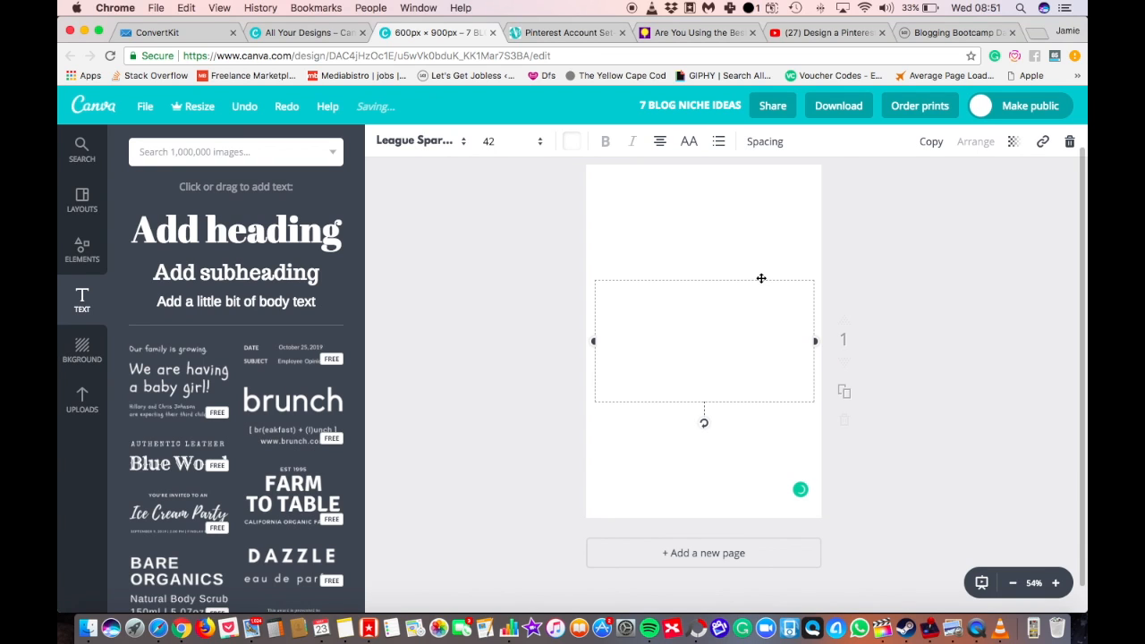
key(Delete)
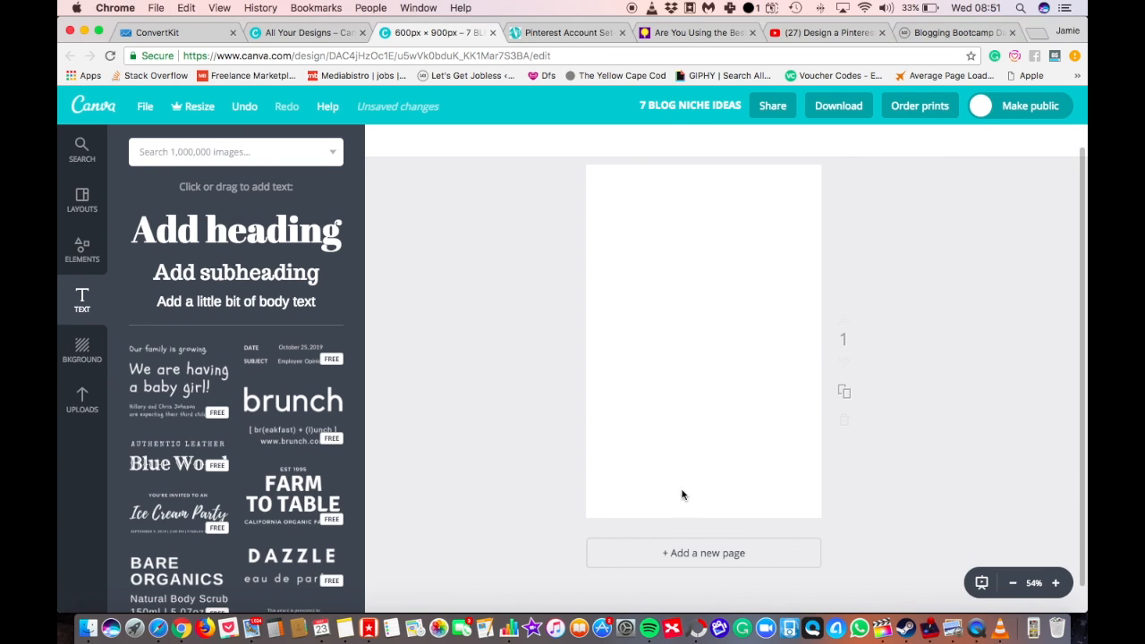
Add a solid square shape from the shape elements and move it down toward the middle of the page.
click(86, 219)
click(82, 249)
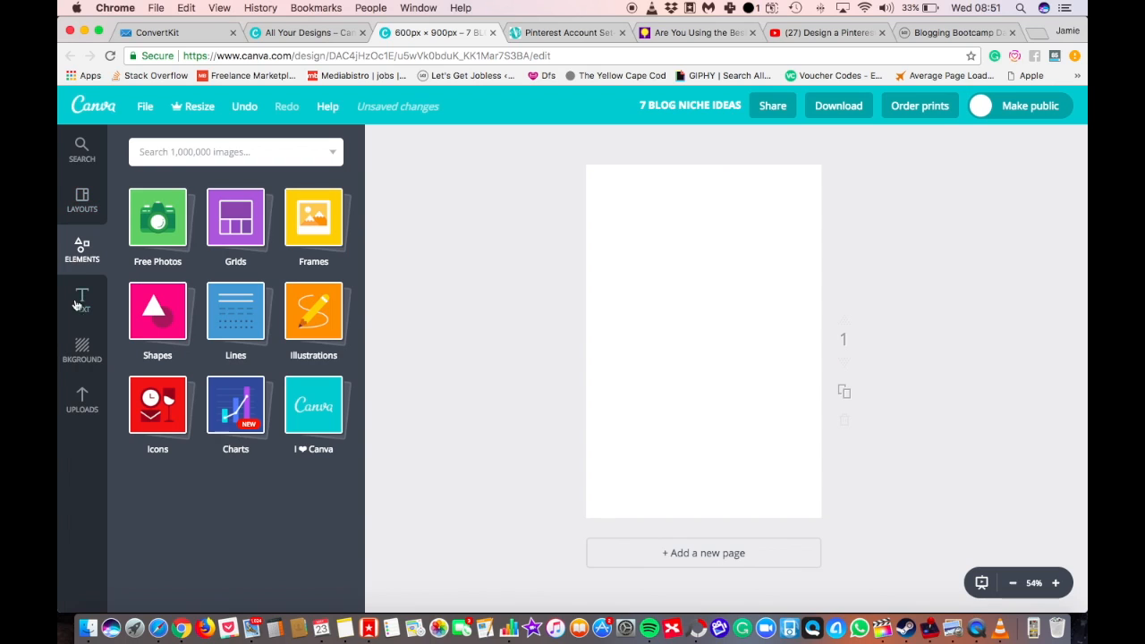
click(154, 336)
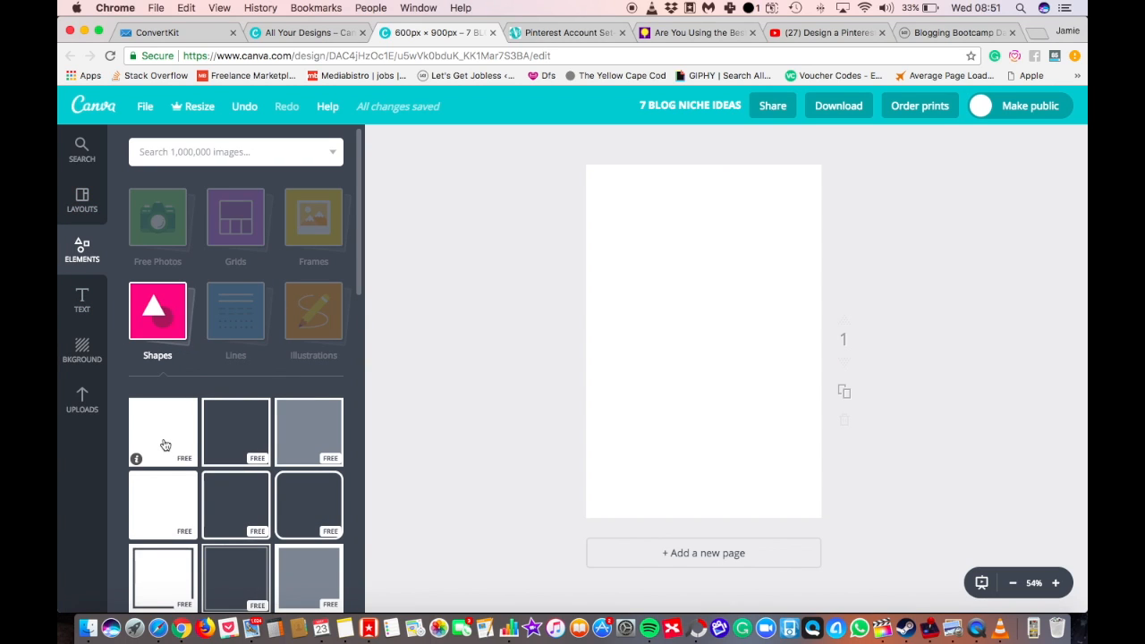
click(165, 444)
drag(711, 232, 711, 277)
Reshape the square into a horizontal band wider than the page, centre it on the page, and colour it white.
drag(815, 367, 861, 365)
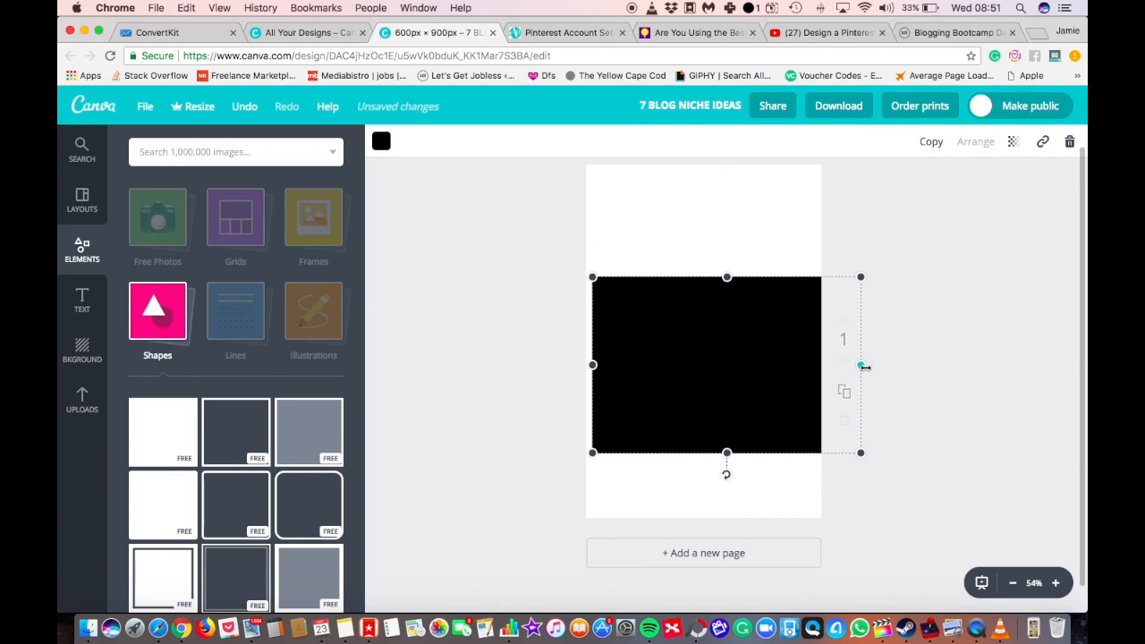
drag(586, 375, 554, 375)
drag(712, 453, 711, 398)
drag(749, 331, 746, 336)
drag(704, 281, 704, 308)
drag(773, 329, 773, 321)
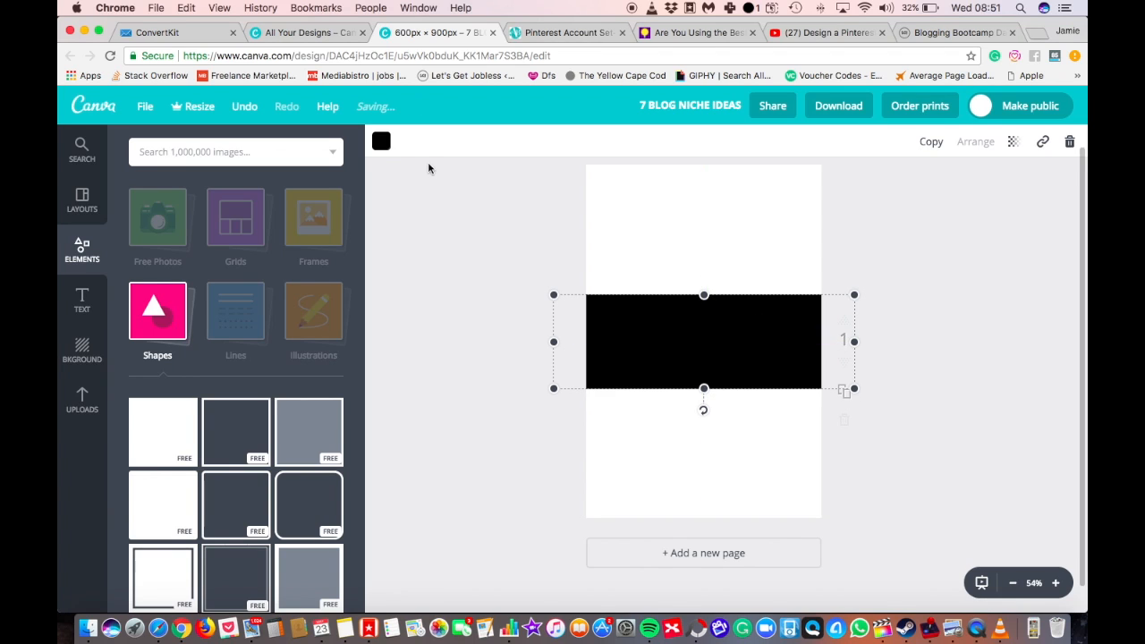
click(381, 141)
click(503, 336)
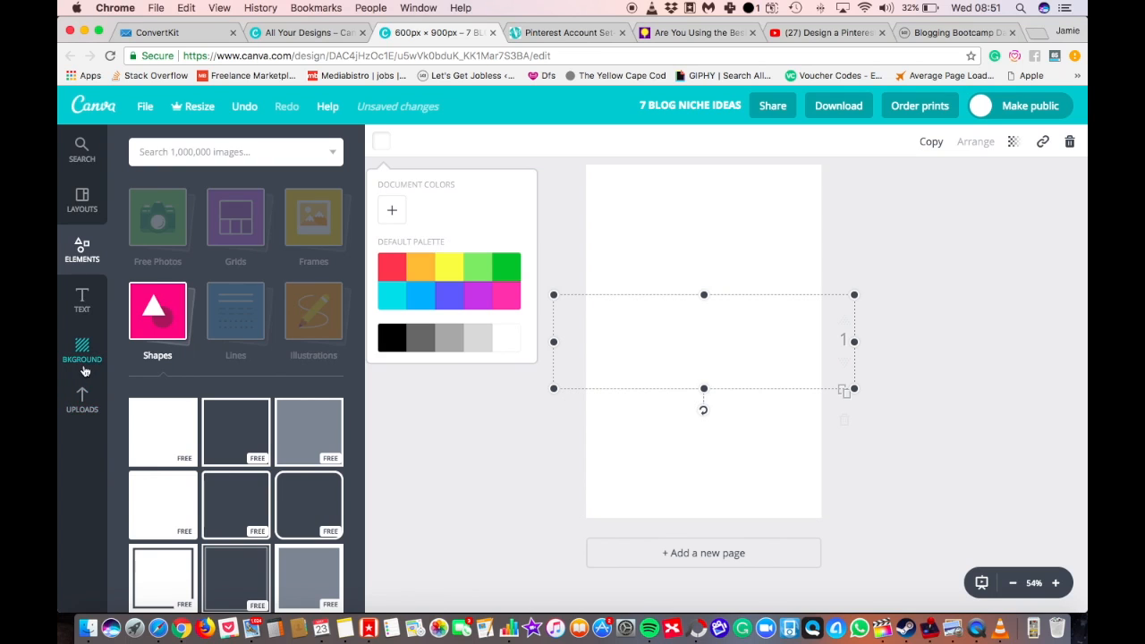
Add the uploaded photo of the man on the mountain and enlarge it to span the page width at the page's upper edge.
click(81, 401)
click(172, 486)
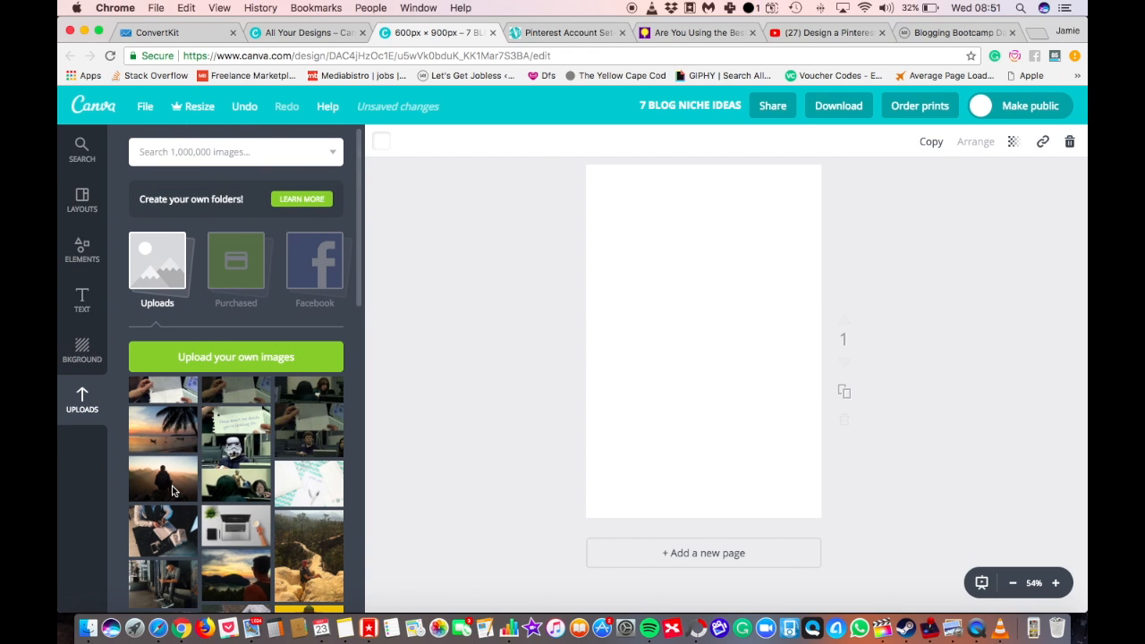
drag(734, 366, 787, 306)
click(729, 344)
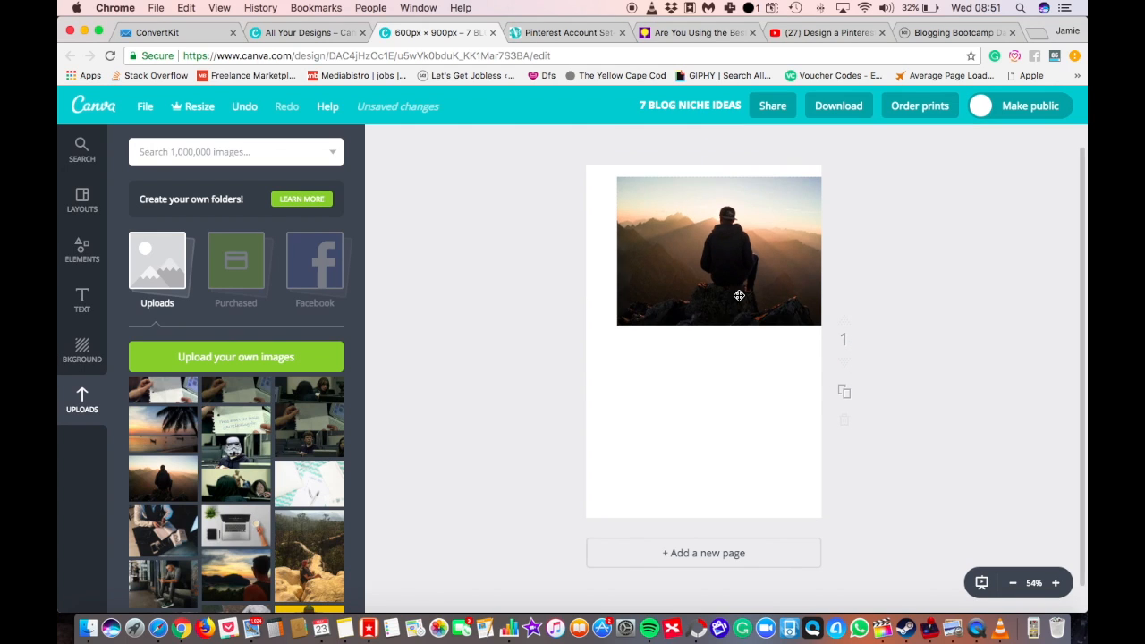
drag(617, 325, 573, 411)
drag(709, 341, 718, 322)
Bring the white band in front of the mountain photo so that it covers the photo's lower part.
click(671, 376)
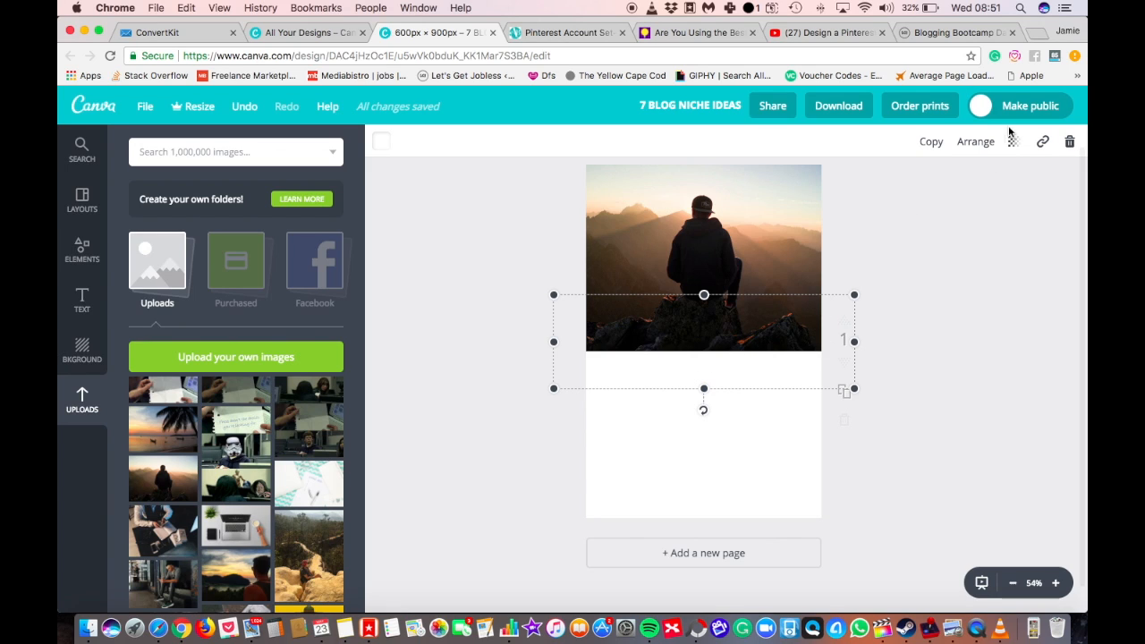
click(966, 152)
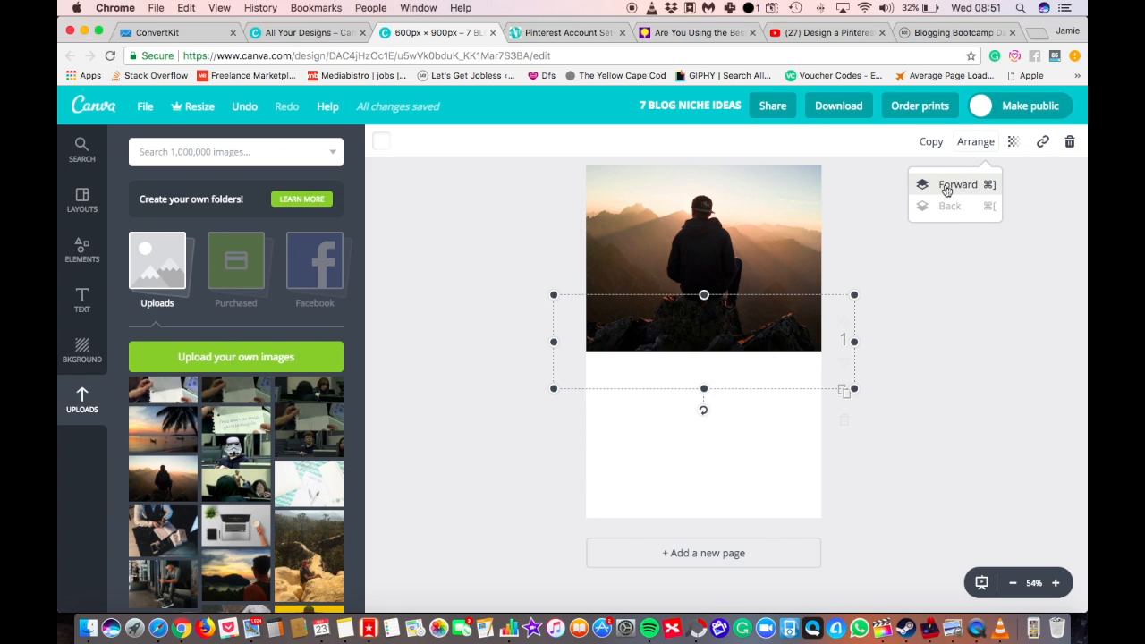
click(960, 182)
click(960, 397)
click(914, 398)
click(751, 352)
click(747, 264)
Add the uploaded palm beach photo behind the white band and enlarge it to fill the lower part of the page.
click(144, 438)
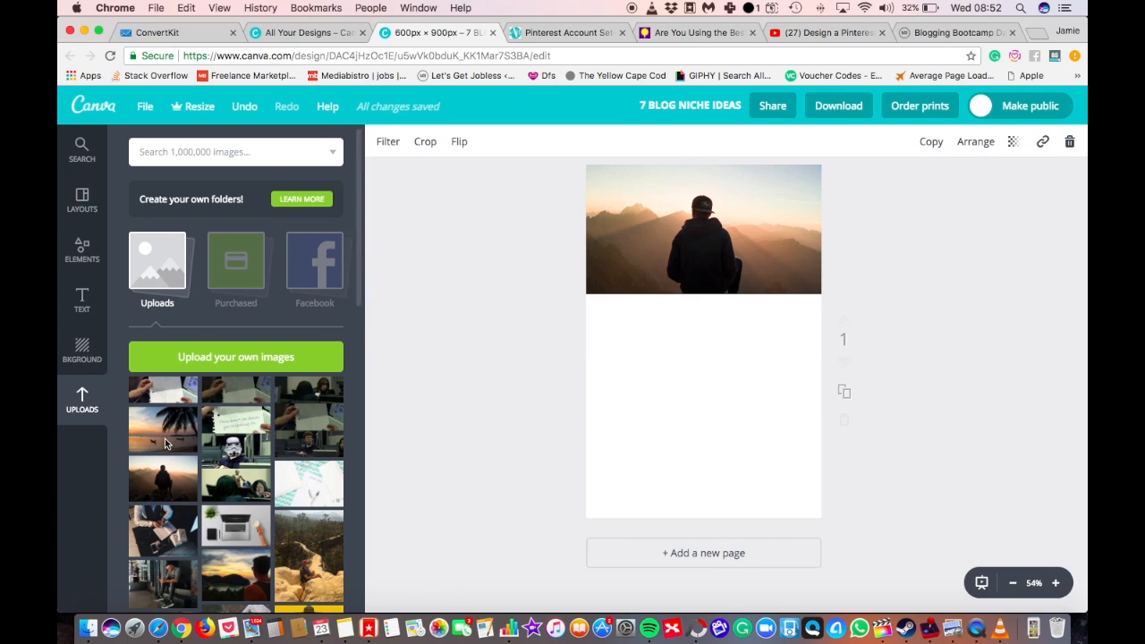
drag(721, 356, 767, 416)
click(975, 141)
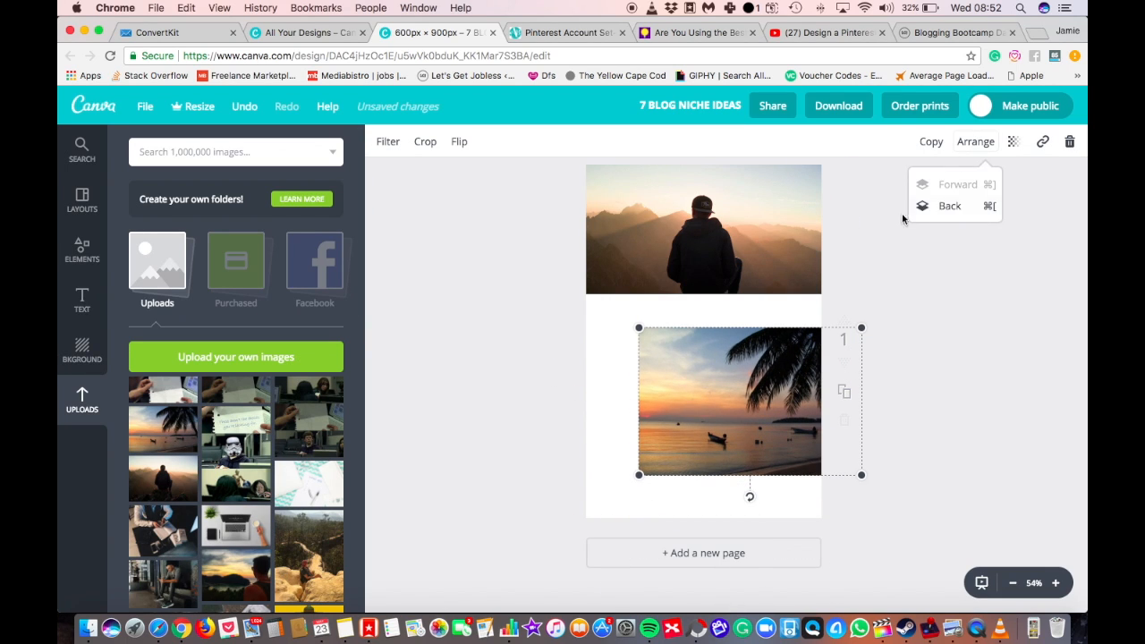
click(939, 215)
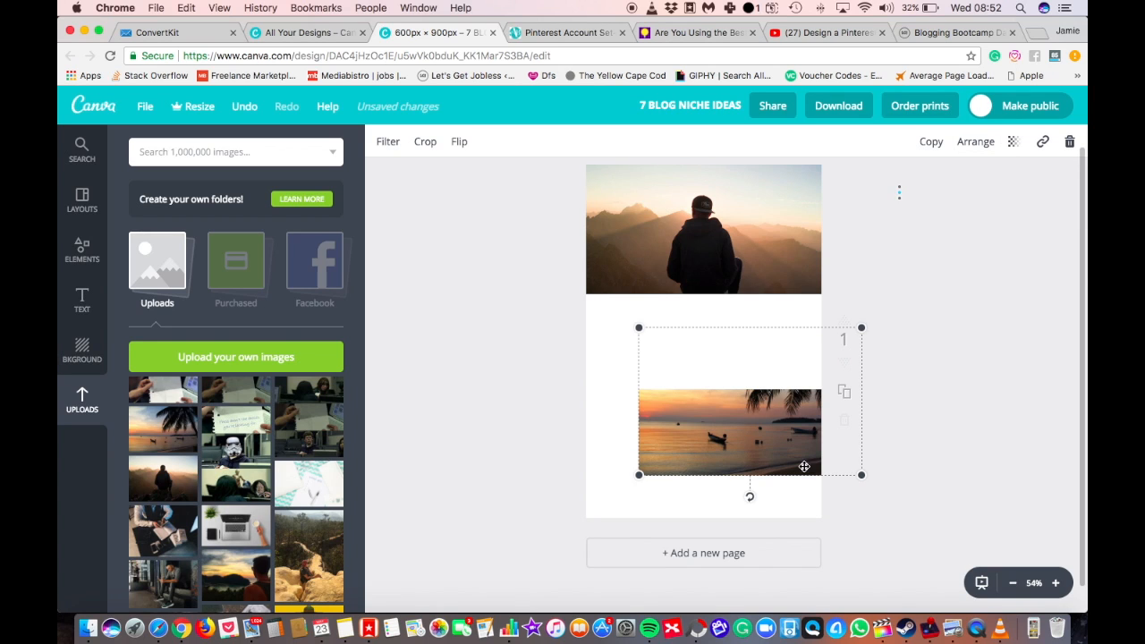
drag(795, 458, 765, 506)
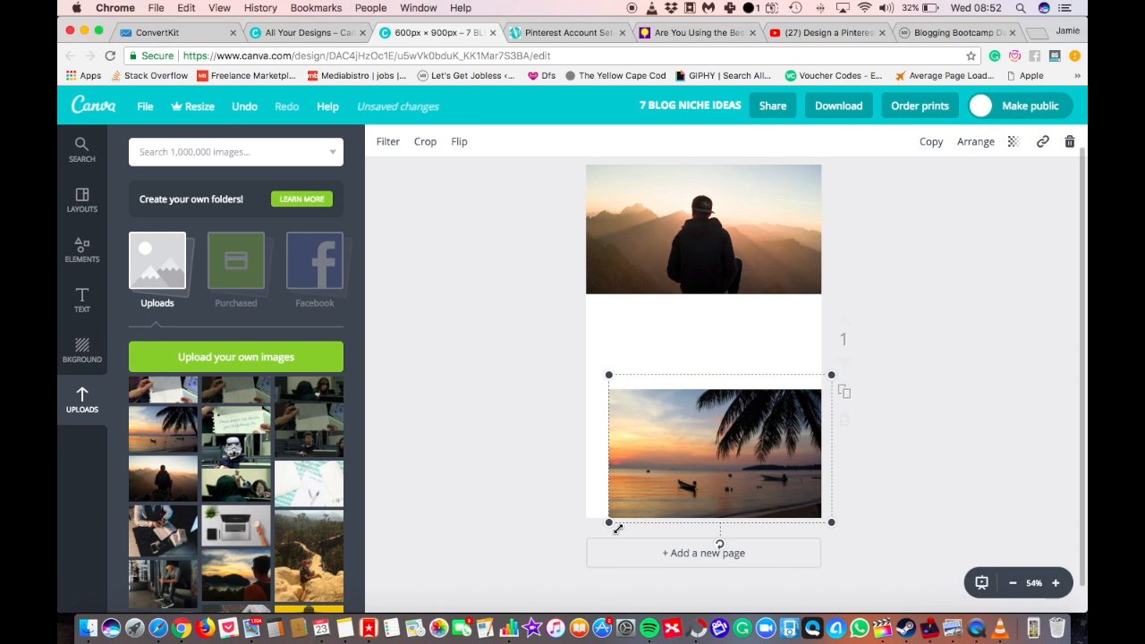
drag(604, 526, 555, 547)
Swap the two photos, putting the beach photo at the page's upper edge and the mountain photo below the white band.
drag(768, 500, 968, 289)
click(941, 480)
drag(668, 240, 667, 460)
drag(810, 220, 619, 211)
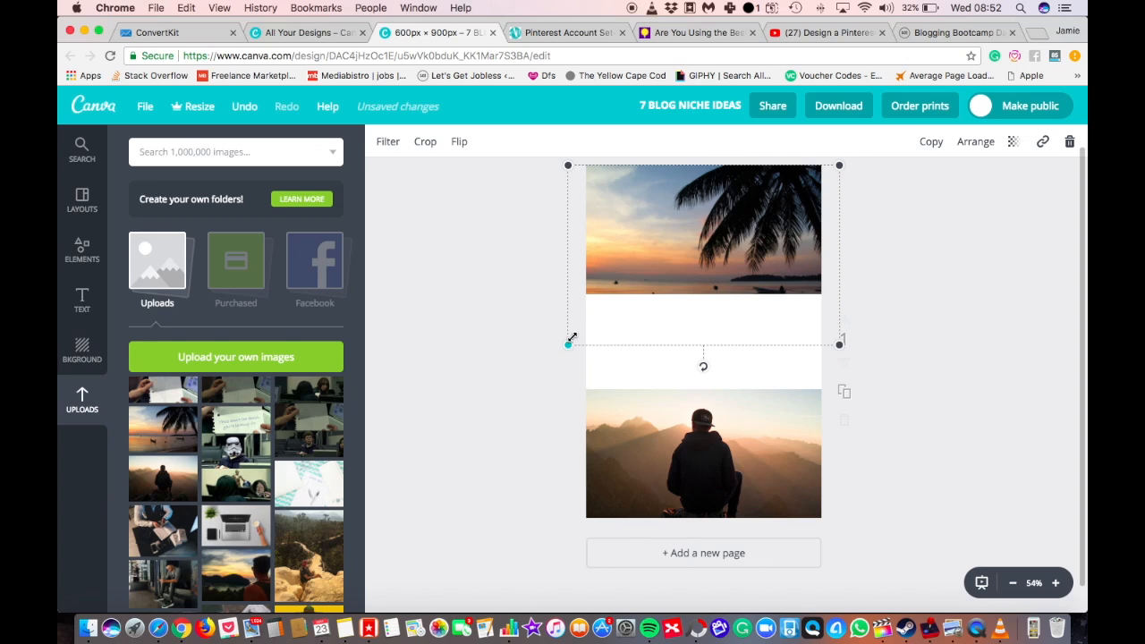
drag(650, 263, 650, 269)
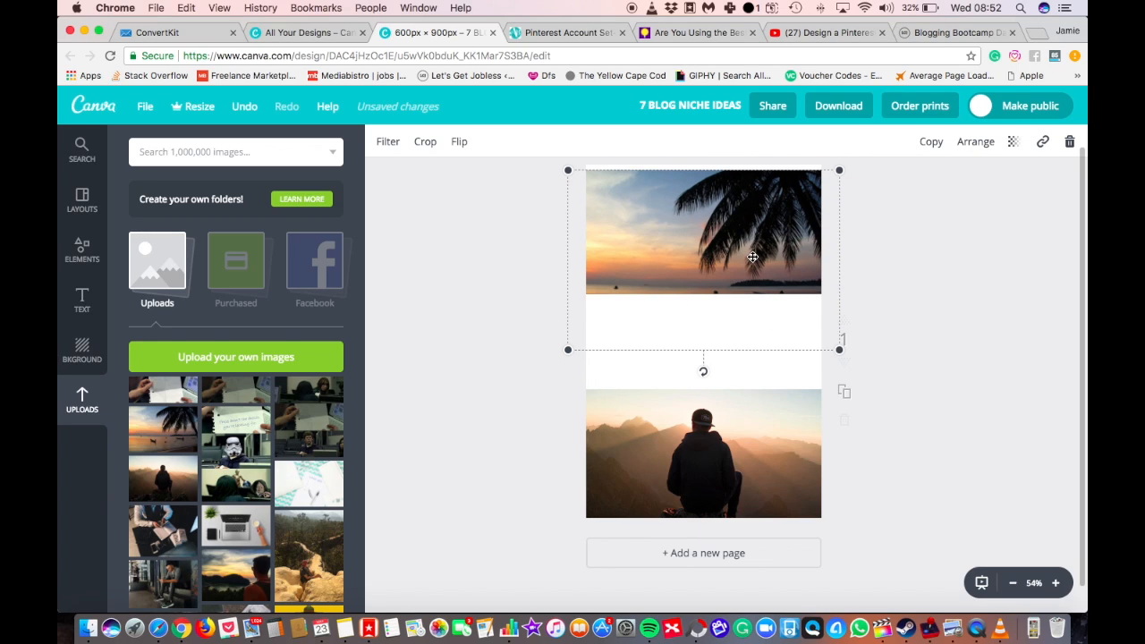
drag(753, 257, 753, 252)
click(939, 324)
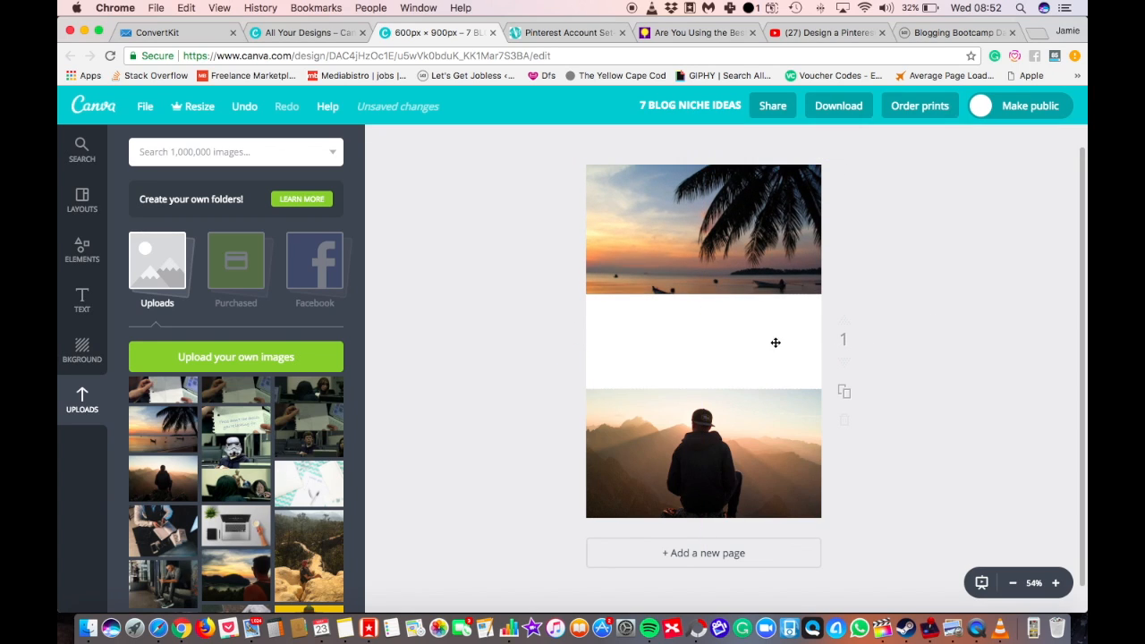
Add a heading and position it near the upper-left corner of the white band.
click(78, 302)
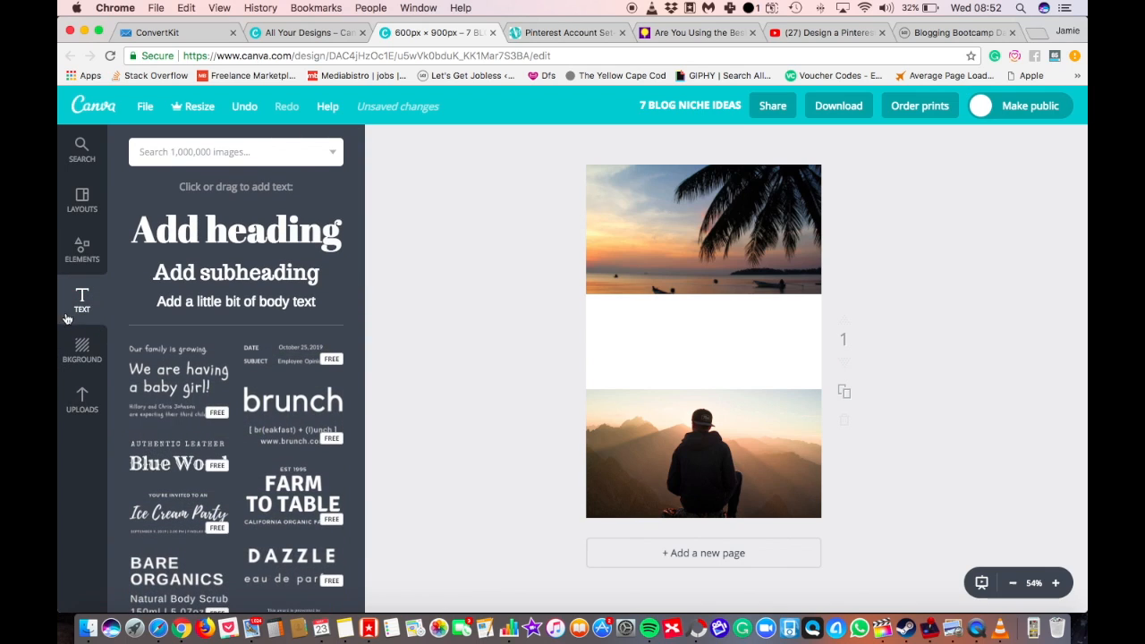
click(221, 234)
double_click(677, 358)
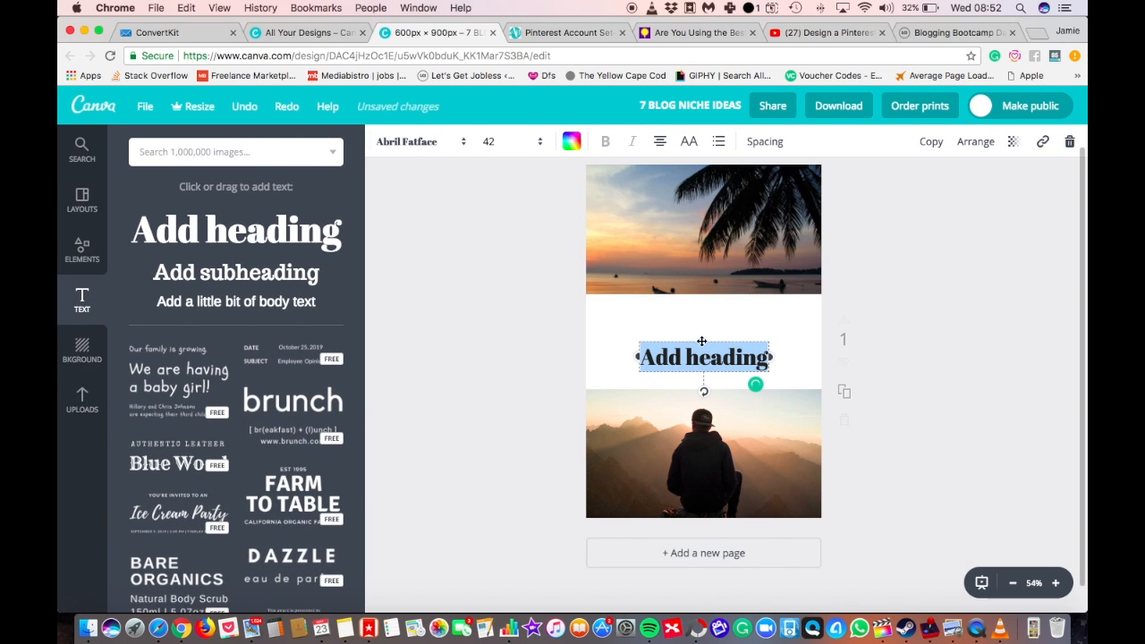
drag(701, 338, 666, 305)
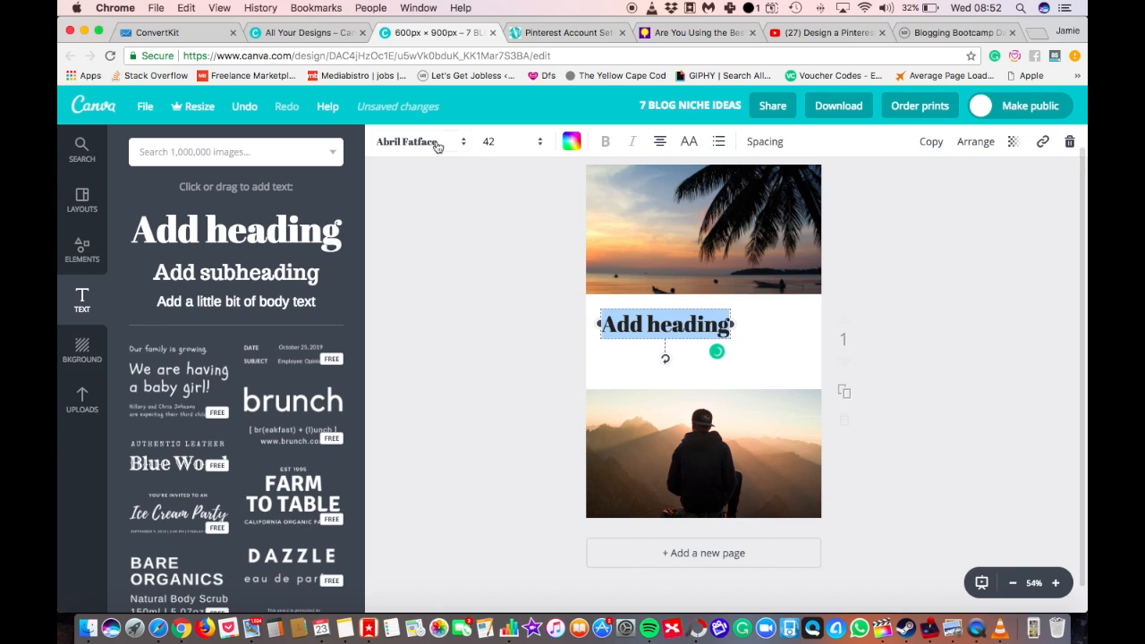
Change the heading's font to League Spartan.
click(435, 143)
scroll(506, 351, down, 15)
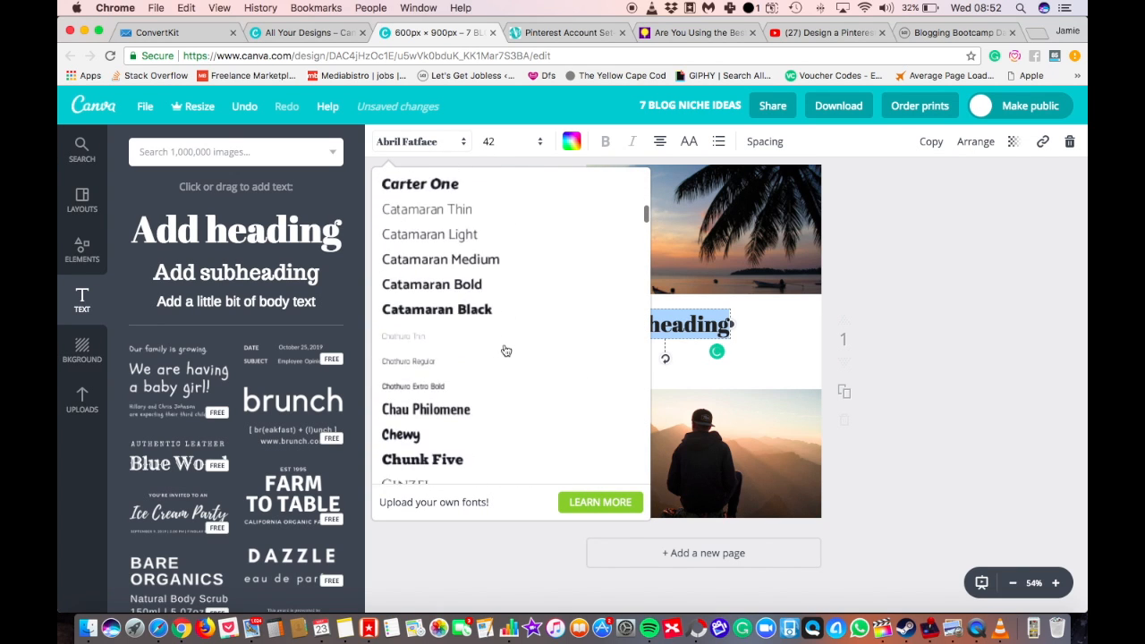
scroll(506, 350, down, 20)
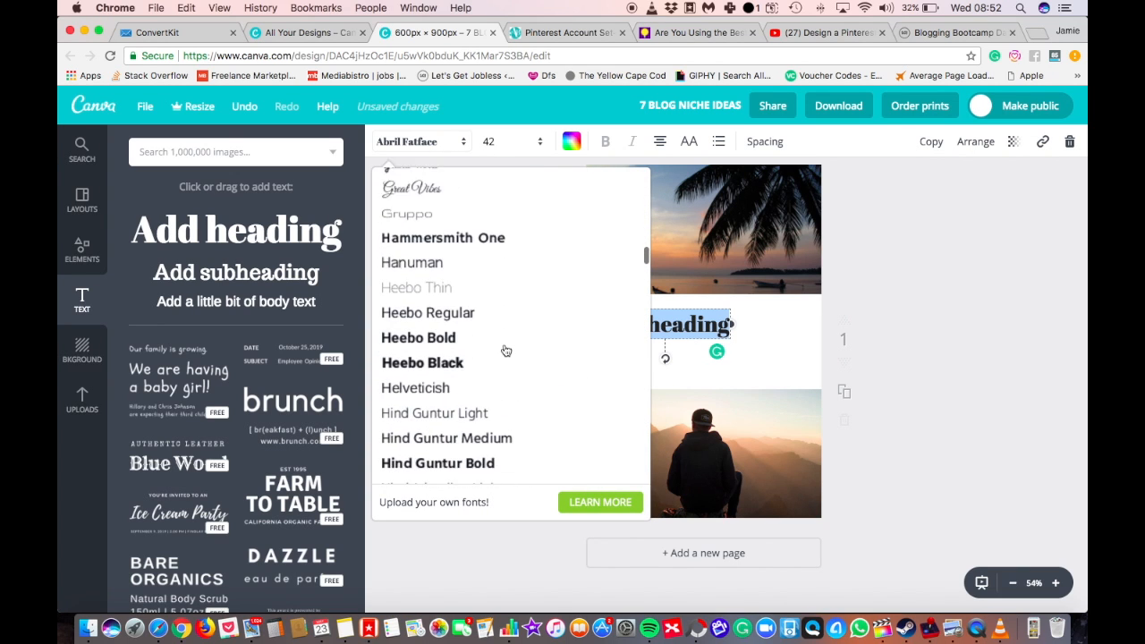
scroll(505, 350, down, 20)
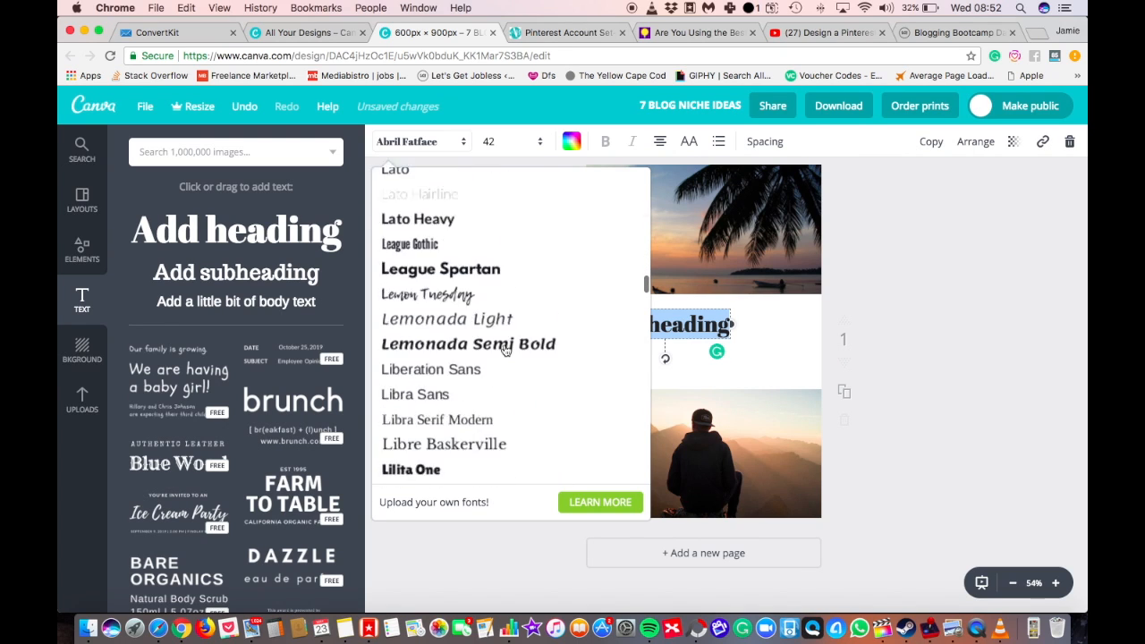
scroll(505, 351, up, 1)
click(504, 242)
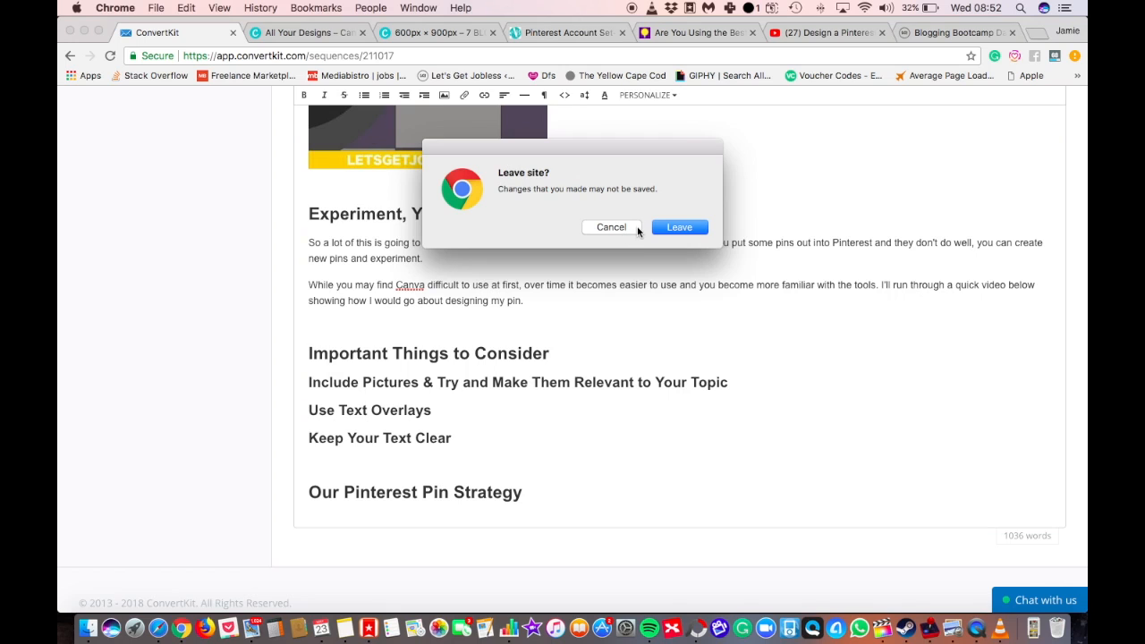
Stay on the ConvertKit page without leaving the site and return to the Canva pin design.
click(633, 228)
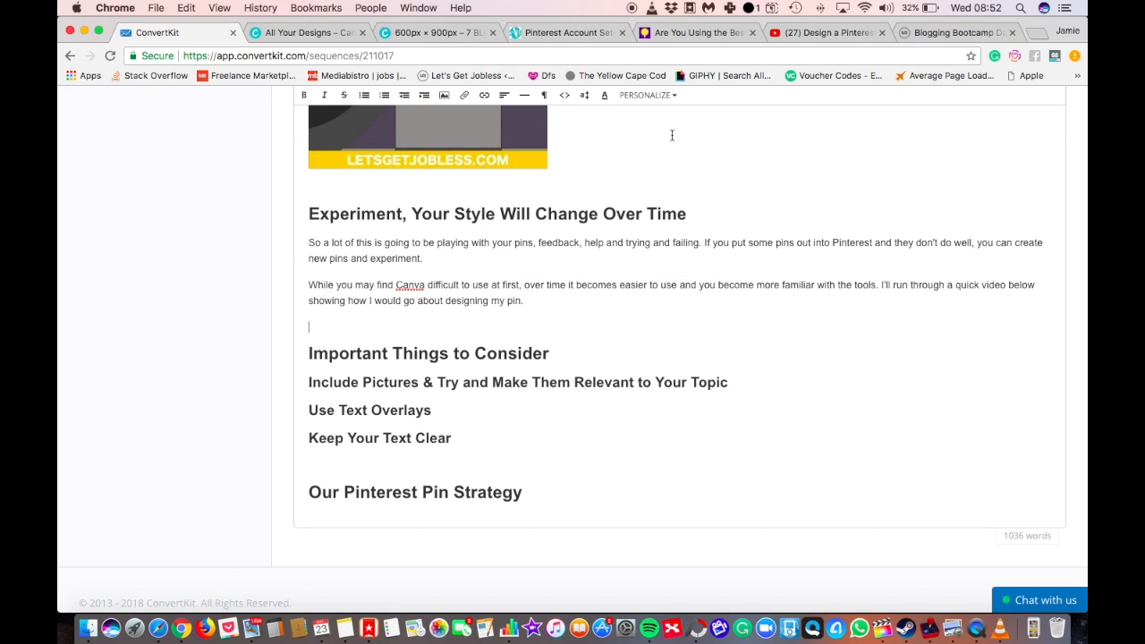
key(super+Tab)
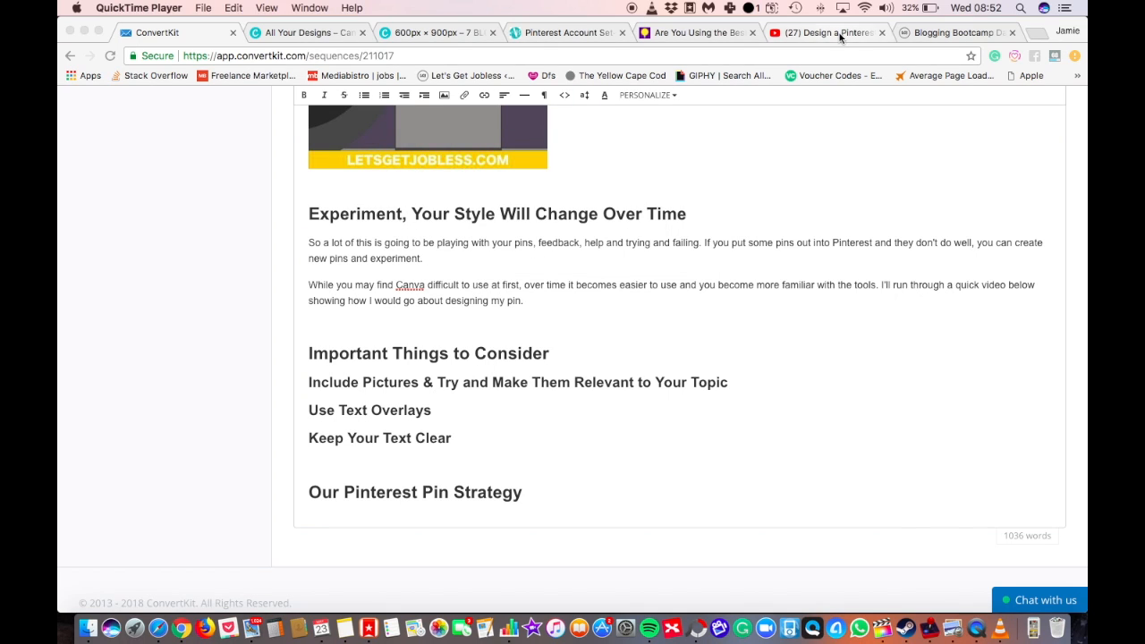
click(841, 34)
click(939, 34)
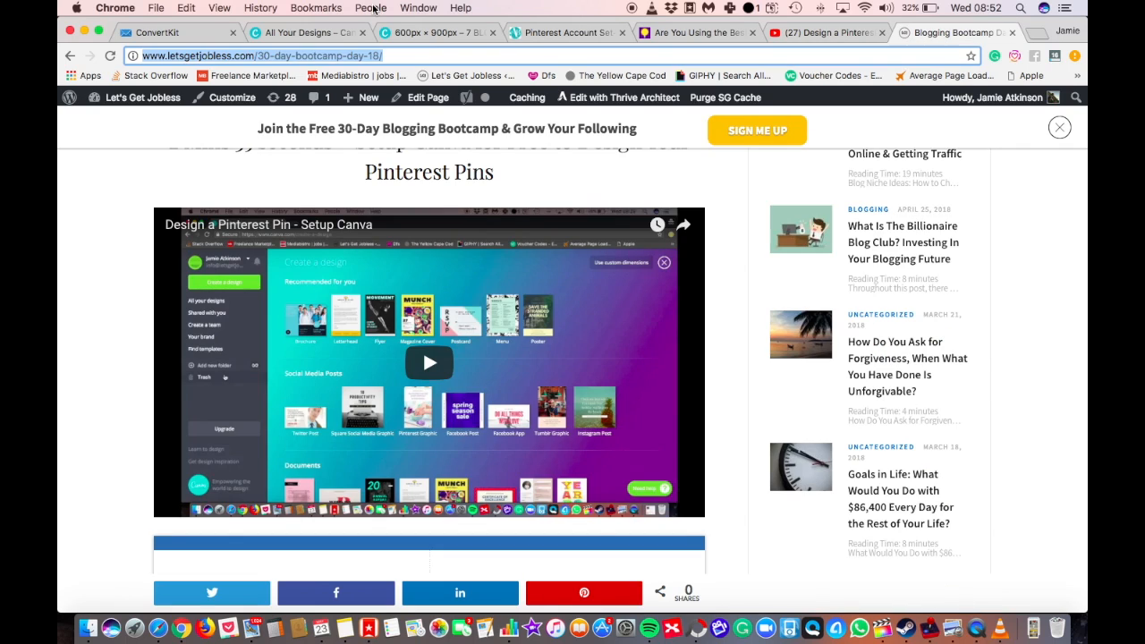
click(411, 34)
Replace the heading text with "17 TRAVEL TIPS" and "FOR THAILAND" on a new line.
double_click(701, 345)
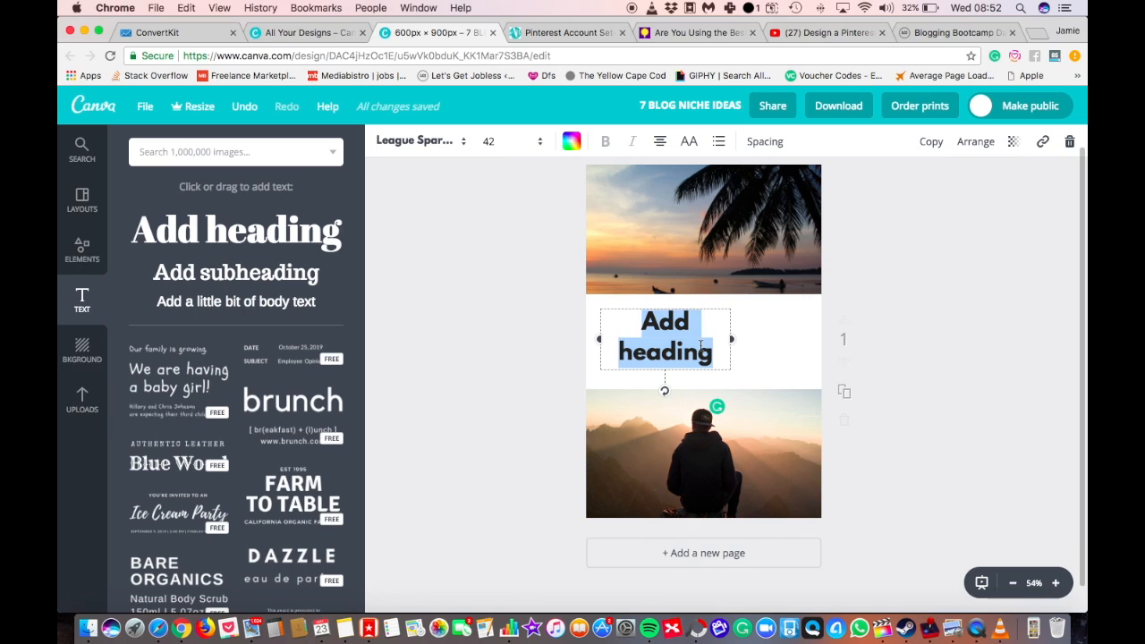
text(17 T)
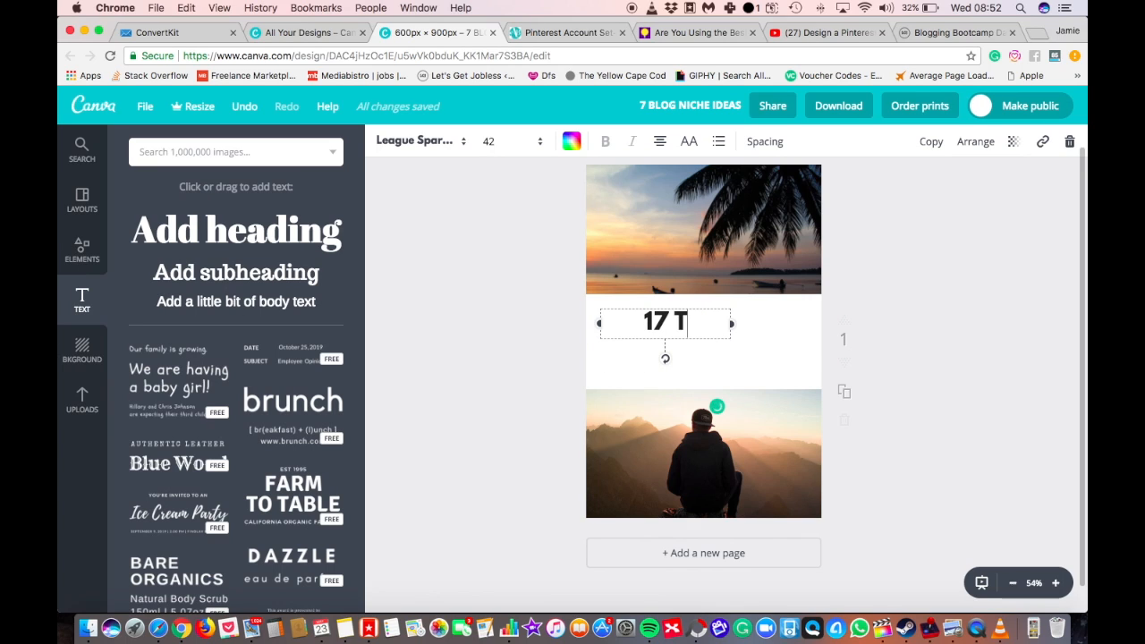
text(RAVEL TIPS)
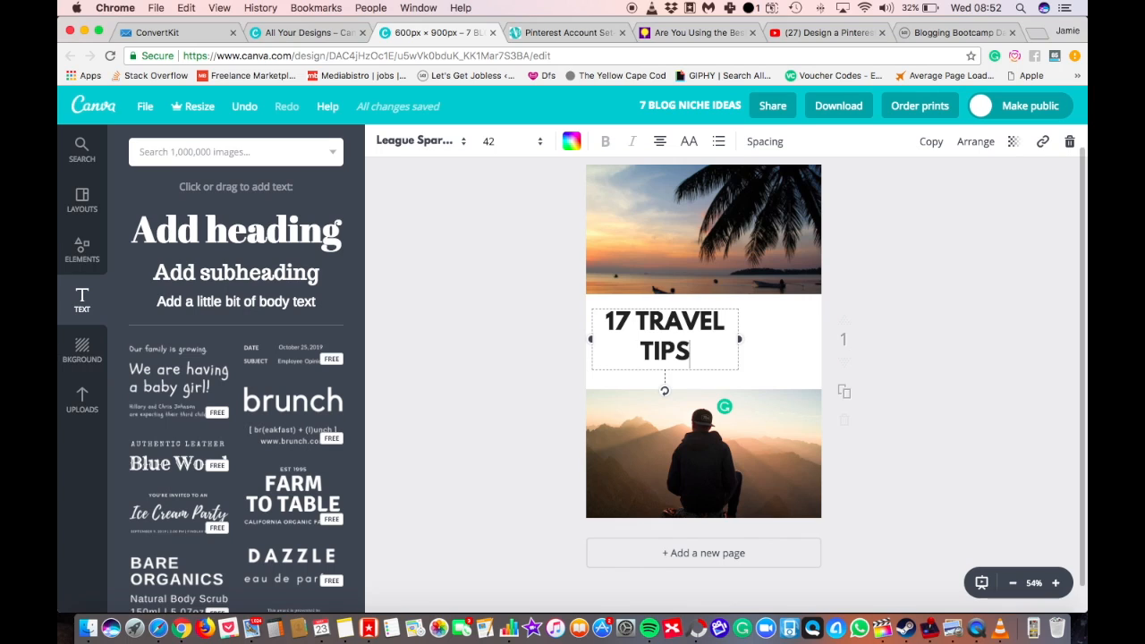
key(Return)
text(FOR THAILAND)
Widen the heading's text box to nearly the page width so the title fits on two lines.
key(super+a)
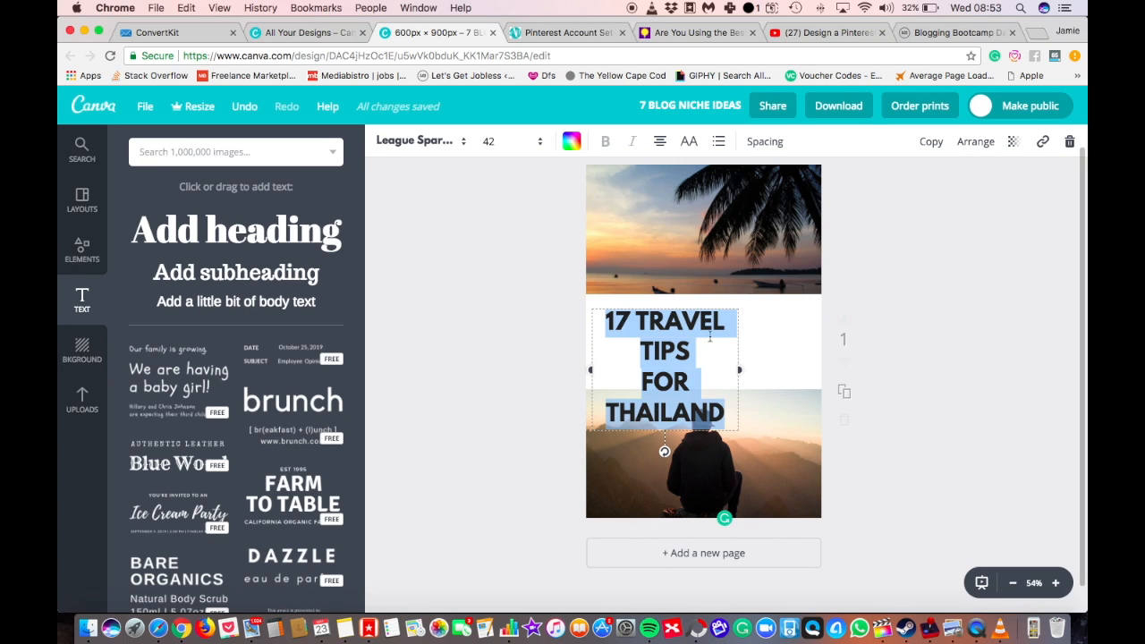
drag(744, 367, 783, 368)
drag(813, 367, 821, 366)
click(926, 385)
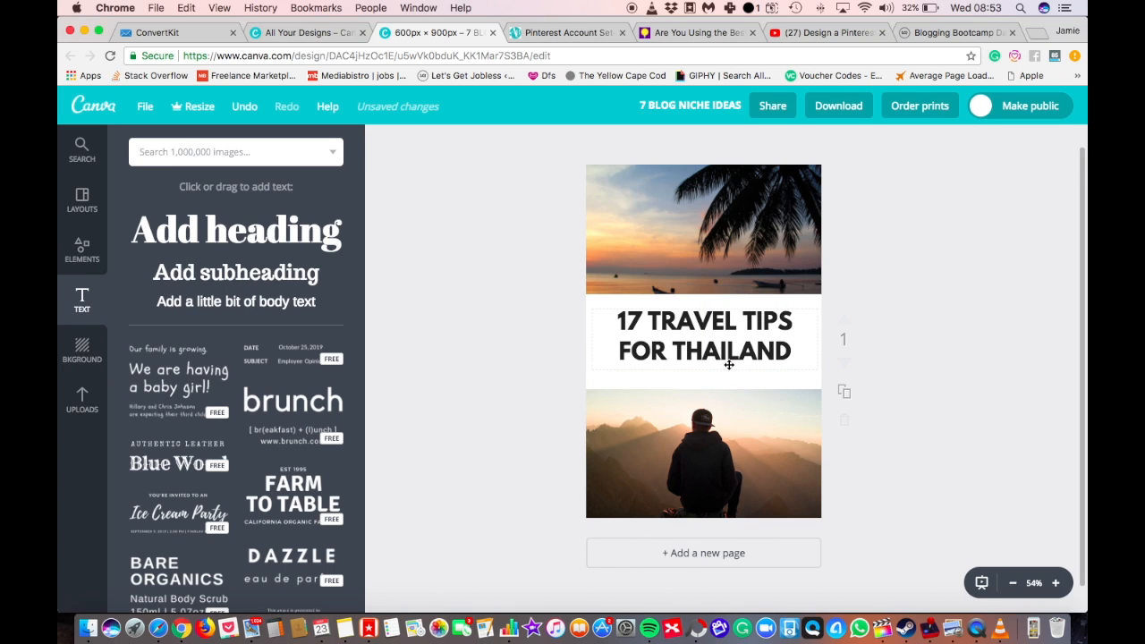
Break the heading after "17" and cut "TRAVEL TIPS FOR THAILAND" out of it.
click(726, 360)
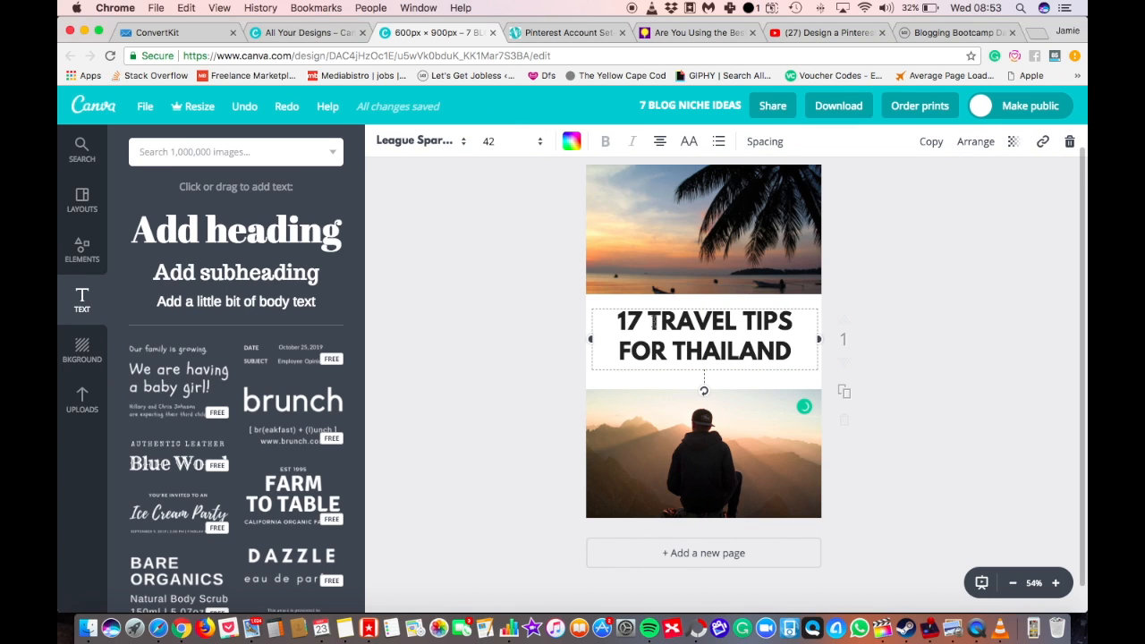
key(Return)
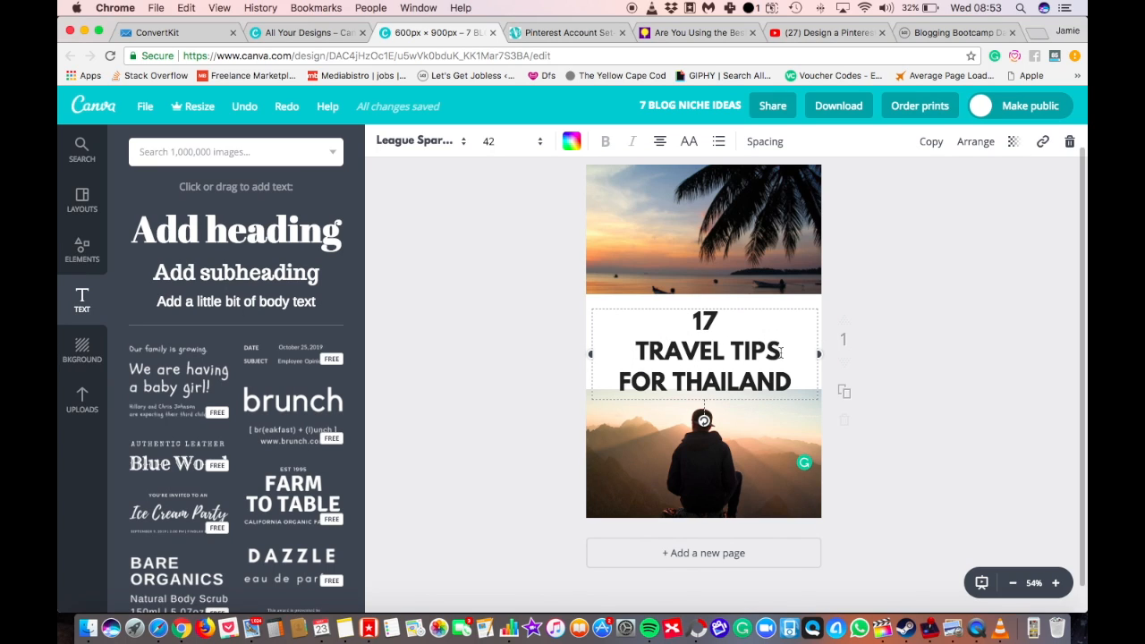
drag(791, 382, 621, 352)
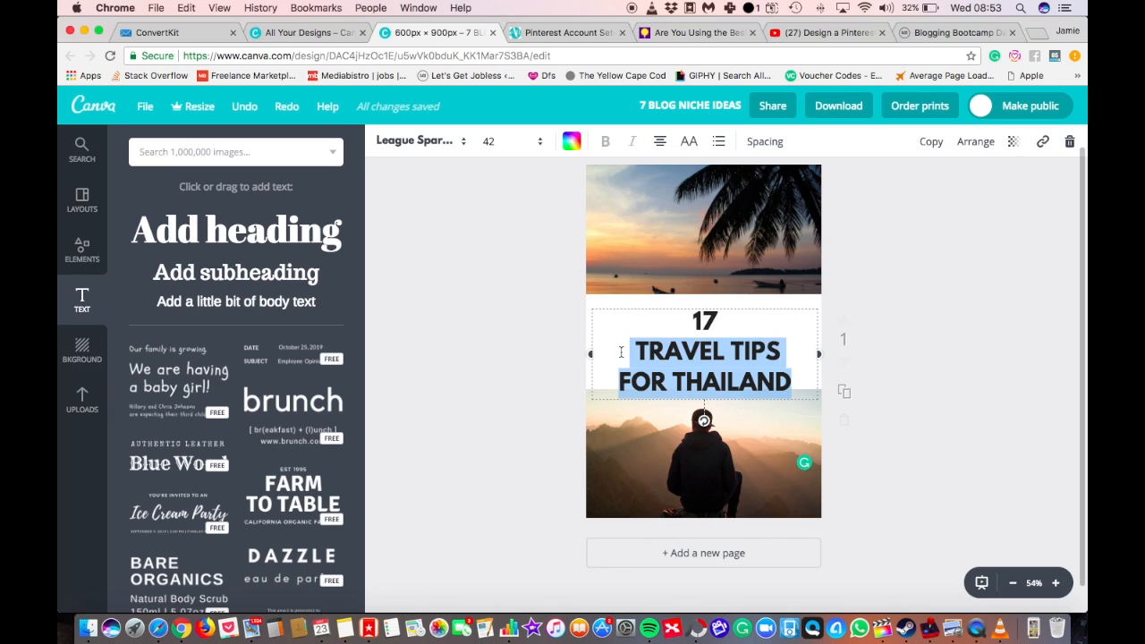
key(ctrl+z)
key(shift+Down)
key(shift+Down)
key(super+c)
key(BackSpace)
Set the font size of the number 17 to 72.
key(shift+Up)
click(502, 145)
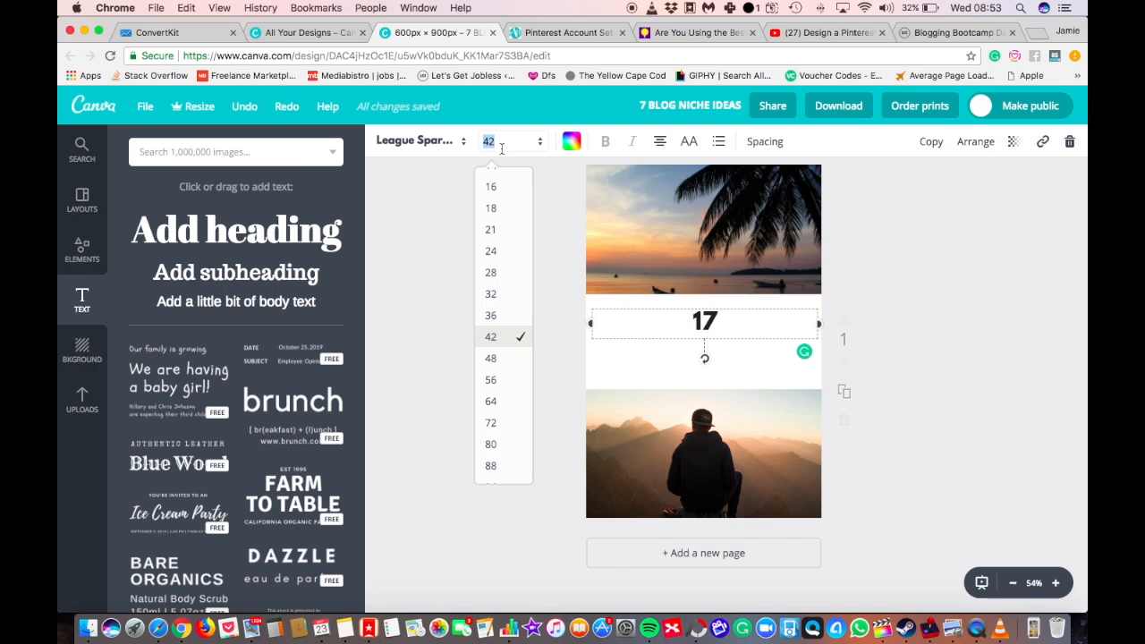
click(497, 424)
click(702, 338)
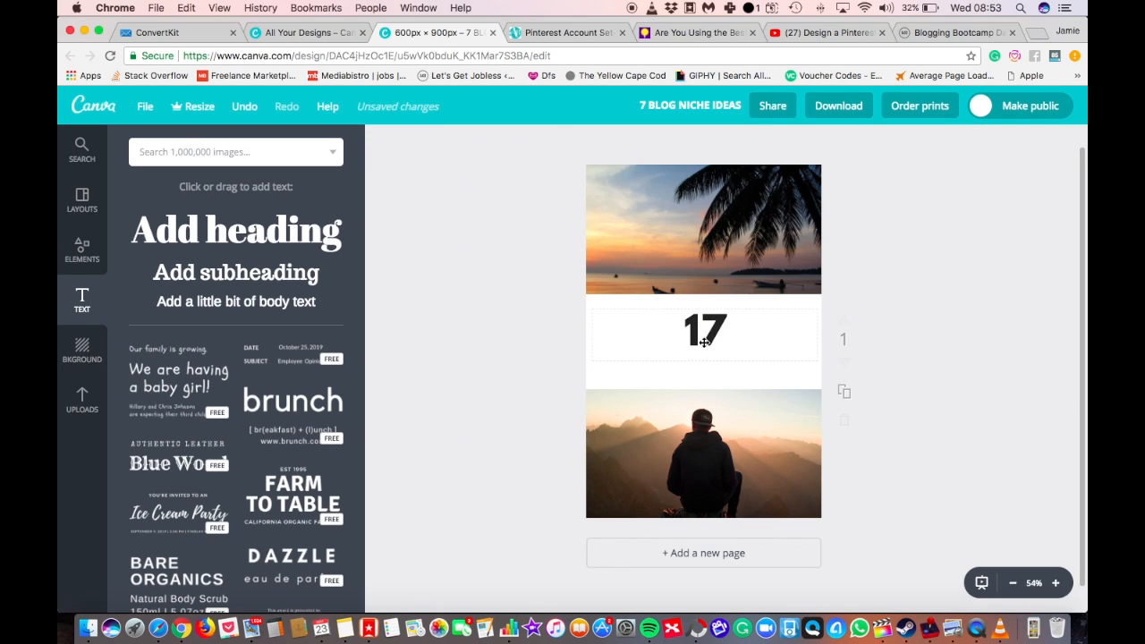
Give the number 17 a custom red colour and move it up to the white band's upper edge.
click(575, 144)
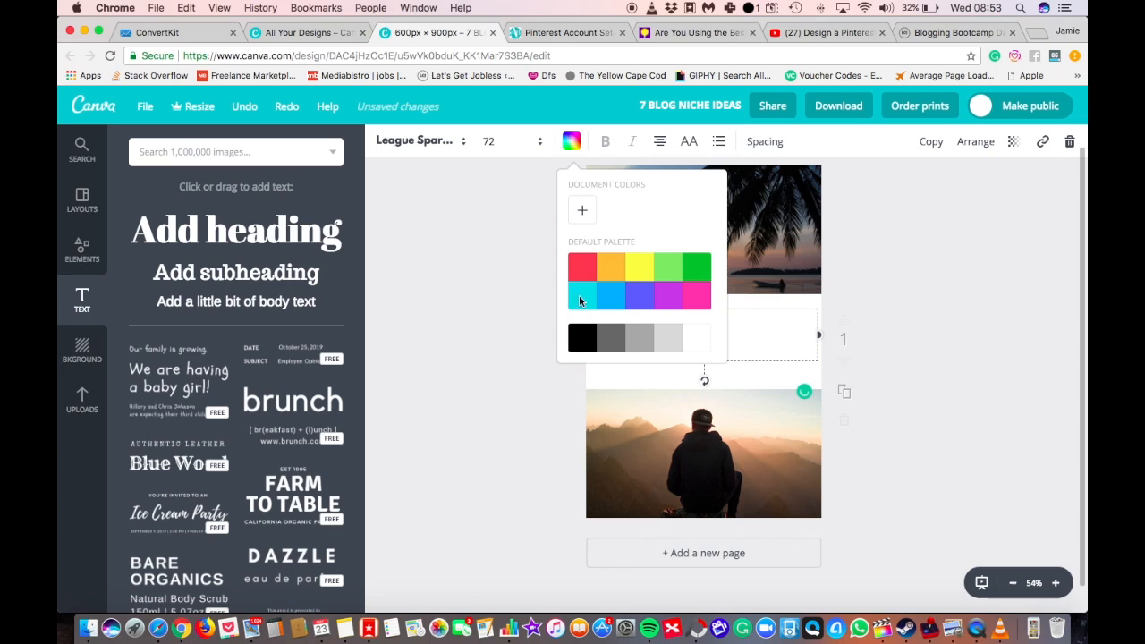
click(581, 214)
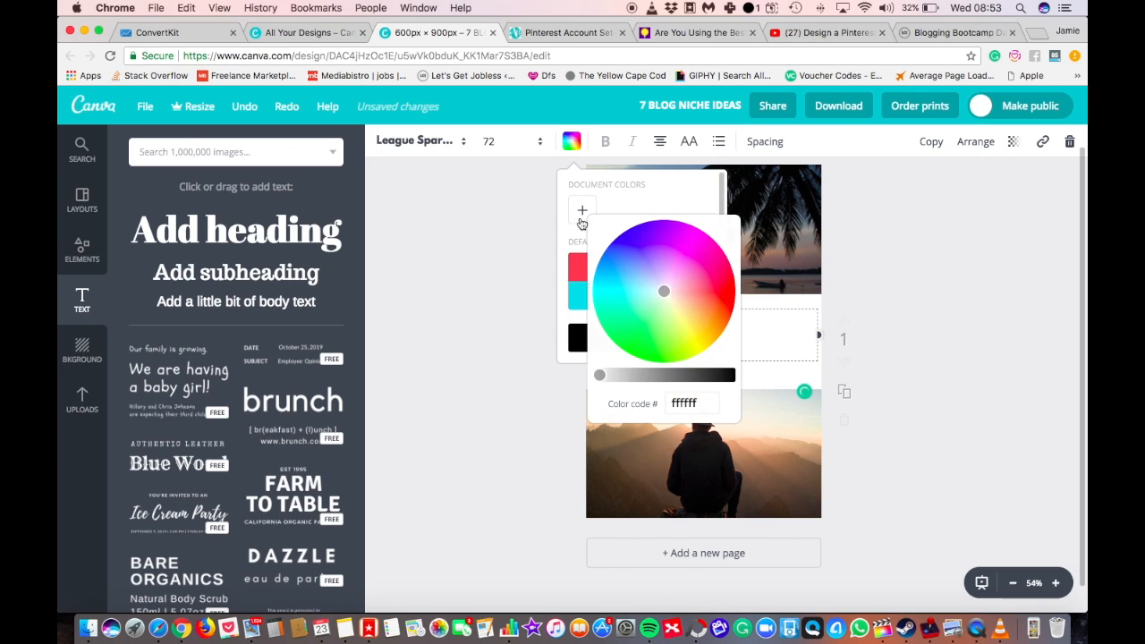
mouse_move(647, 306)
mouse_down()
mouse_move(659, 345)
mouse_move(727, 280)
mouse_up()
click(514, 383)
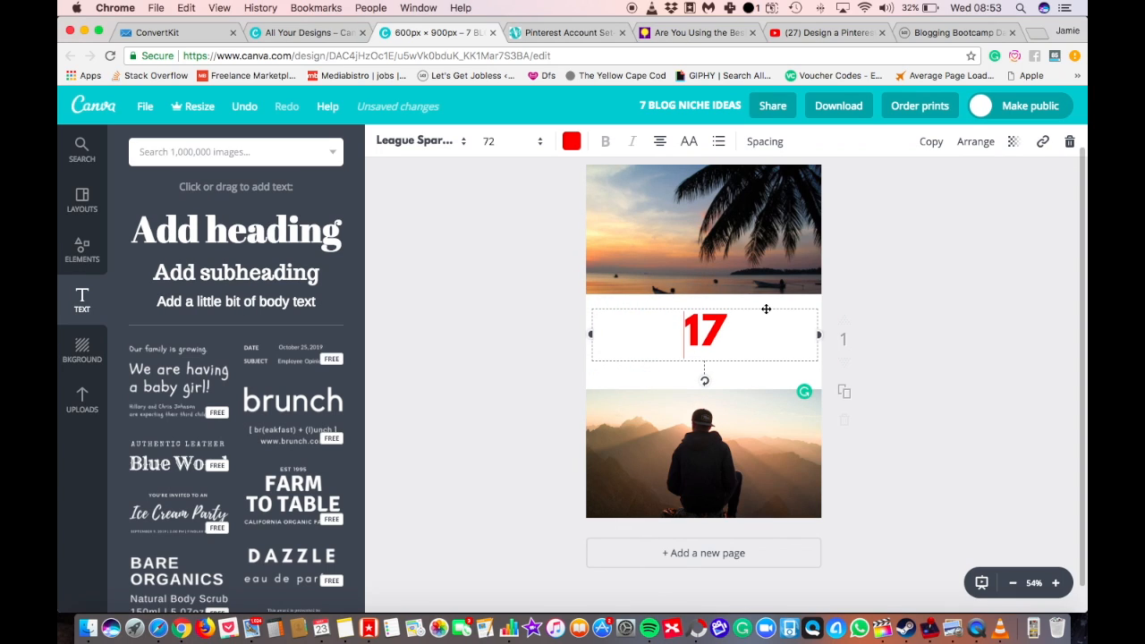
drag(766, 308, 769, 292)
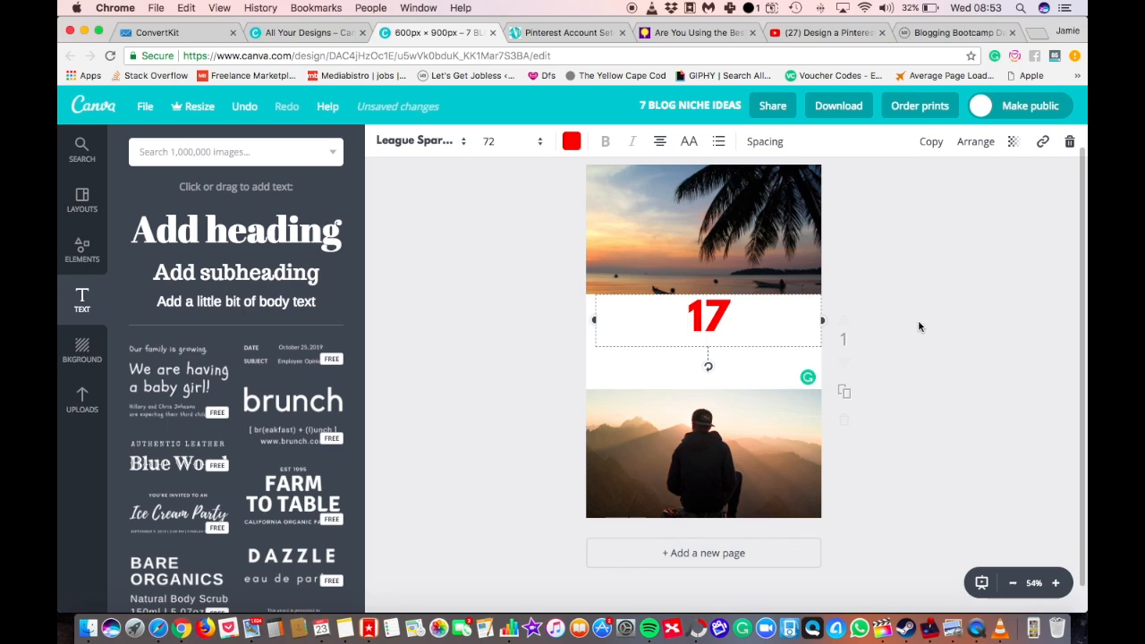
Add a second heading below the red 17 and paste "TRAVEL TIPS FOR THAILAND" as its text.
click(398, 228)
drag(226, 231, 702, 356)
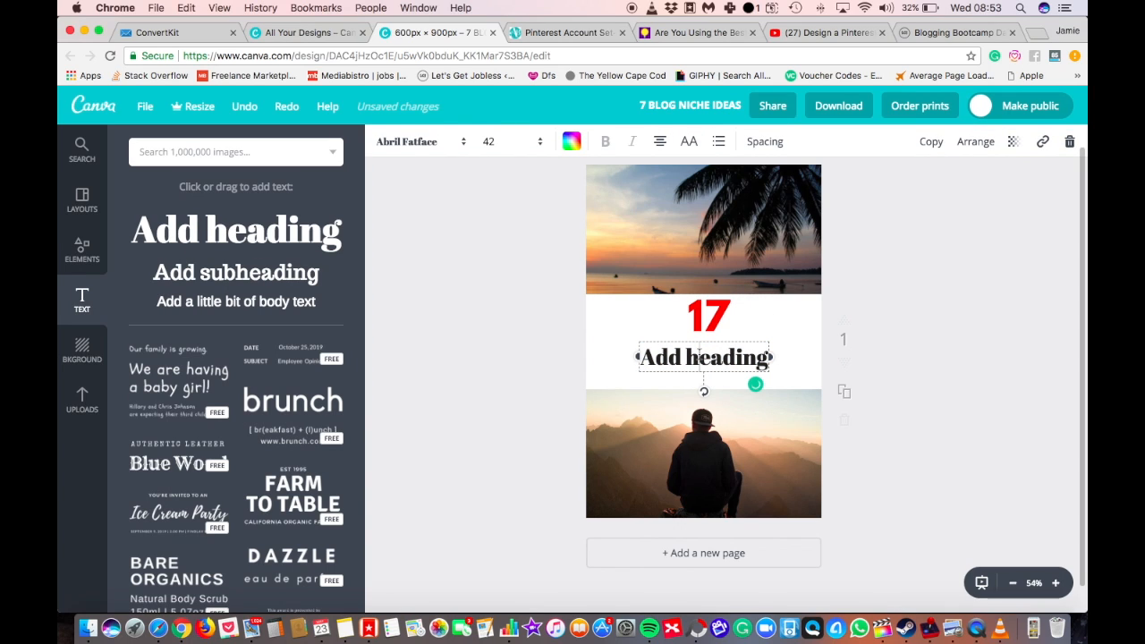
double_click(699, 354)
key(super+v)
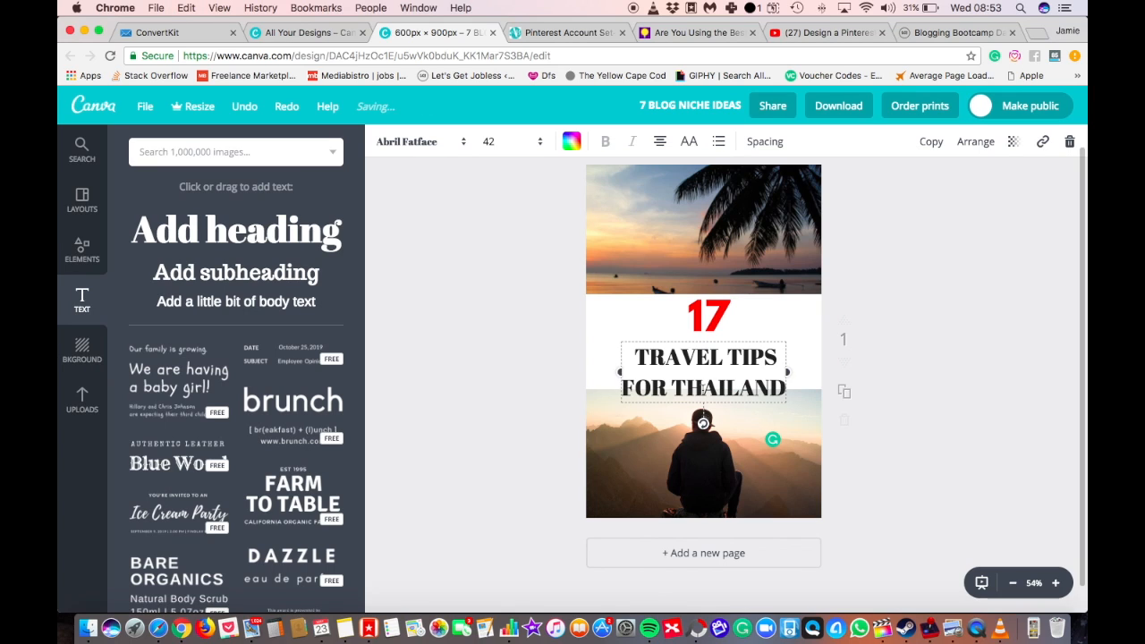
Delete "FOR THAILAND" from the second heading and move the remaining "TRAVEL TIPS" up closer to the red 17.
drag(626, 393, 724, 357)
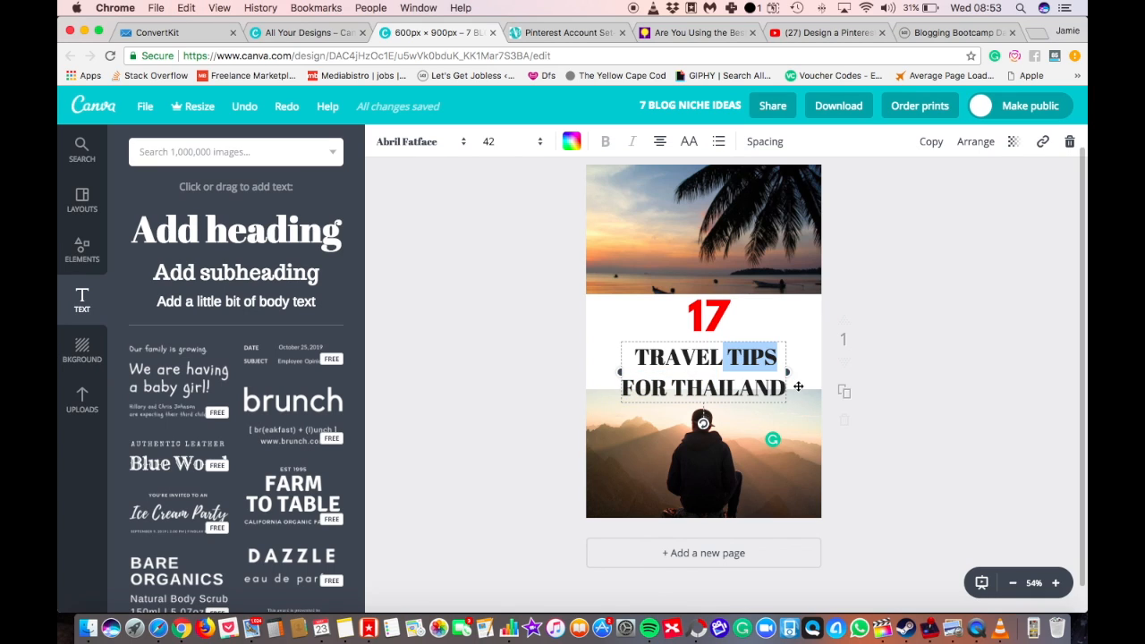
key(super+a)
click(793, 390)
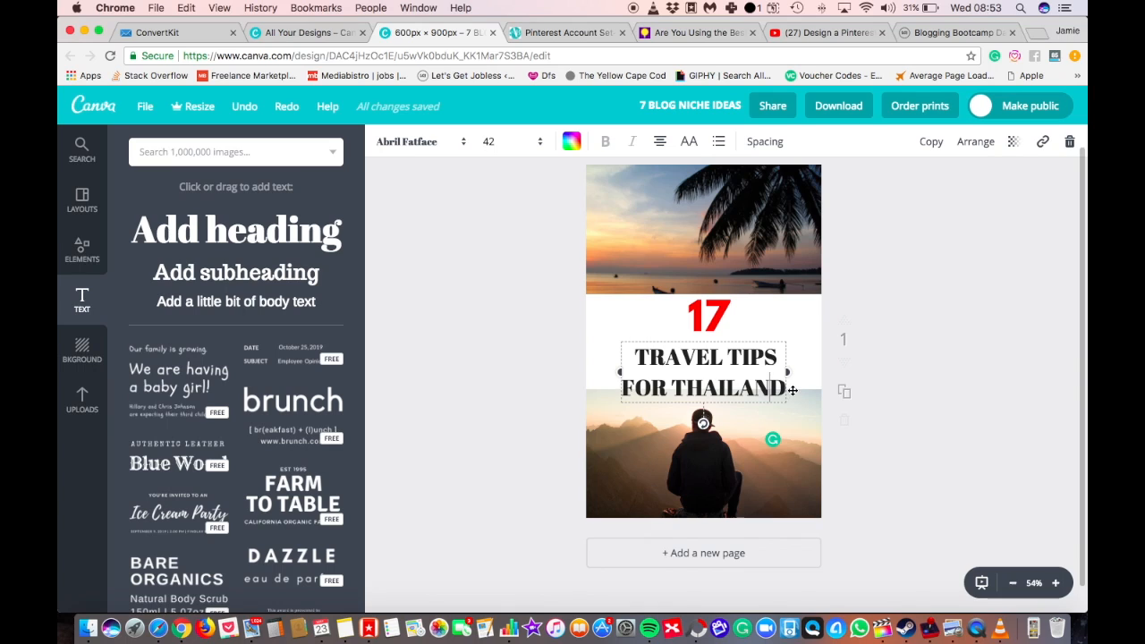
key(BackSpace)
key(BackSpace)
key(BackSpace)
key(BackSpace)
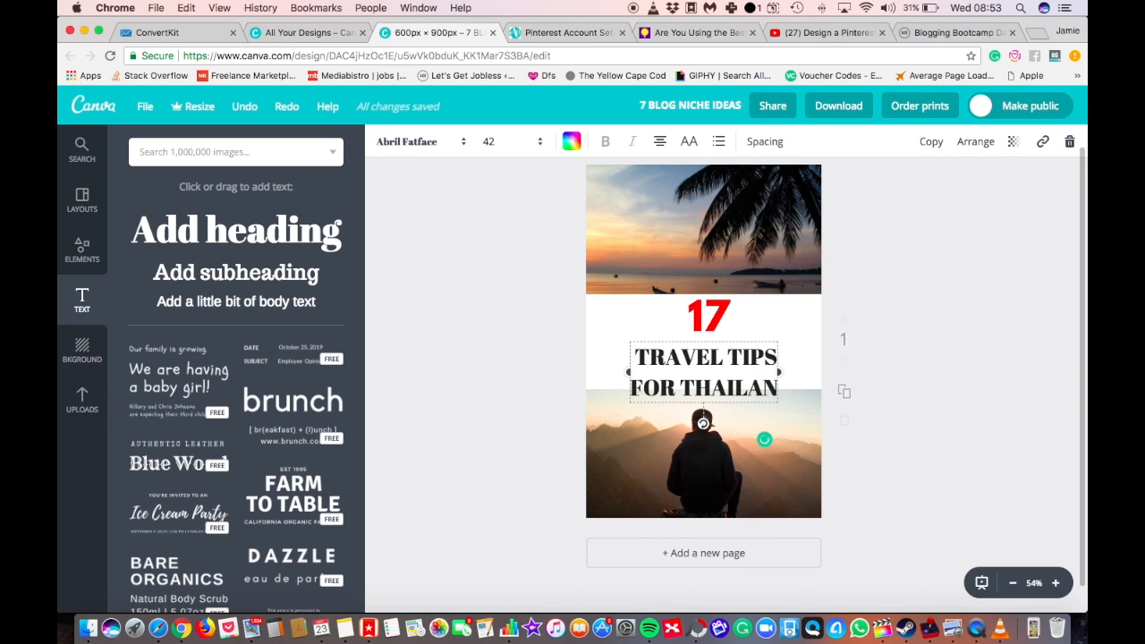
key(BackSpace)
key(BackSpace)
key(BackSpace)
key(BackSpace)
key(BackSpace)
key(BackSpace)
key(BackSpace)
key(BackSpace)
key(BackSpace)
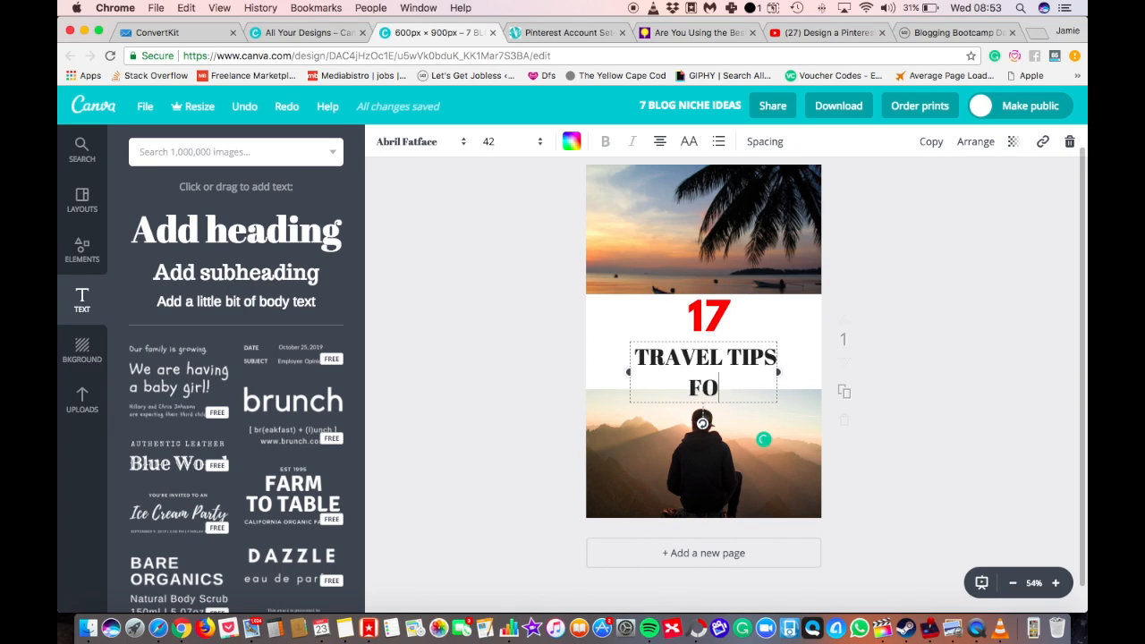
click(682, 340)
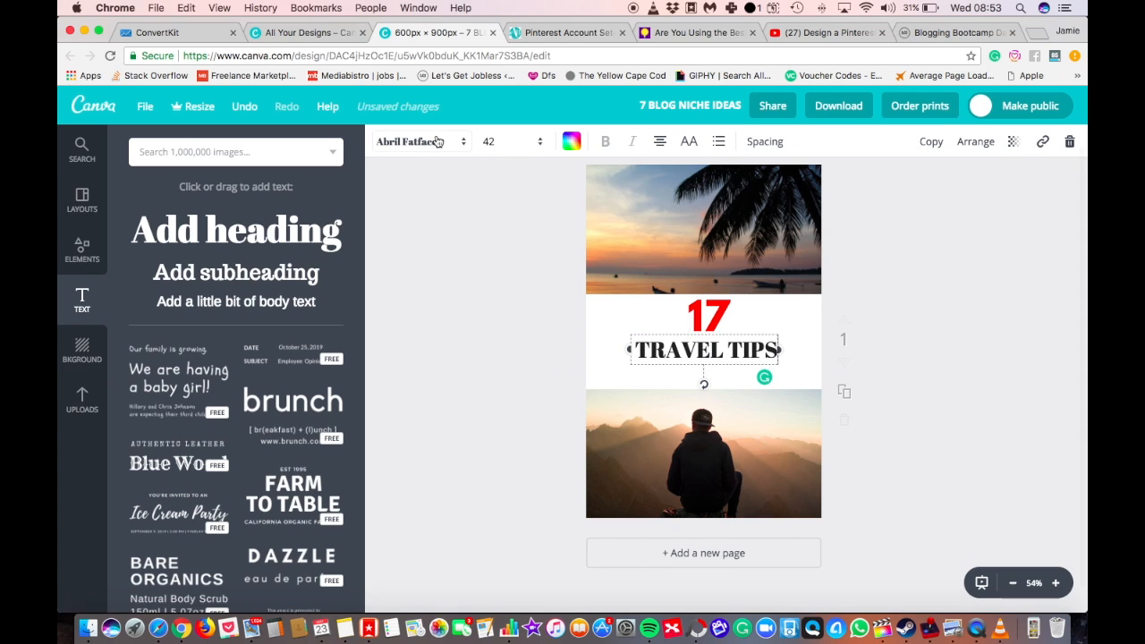
Set the "TRAVEL TIPS" heading to League Spartan and widen its text box to the full page width.
click(439, 141)
click(431, 226)
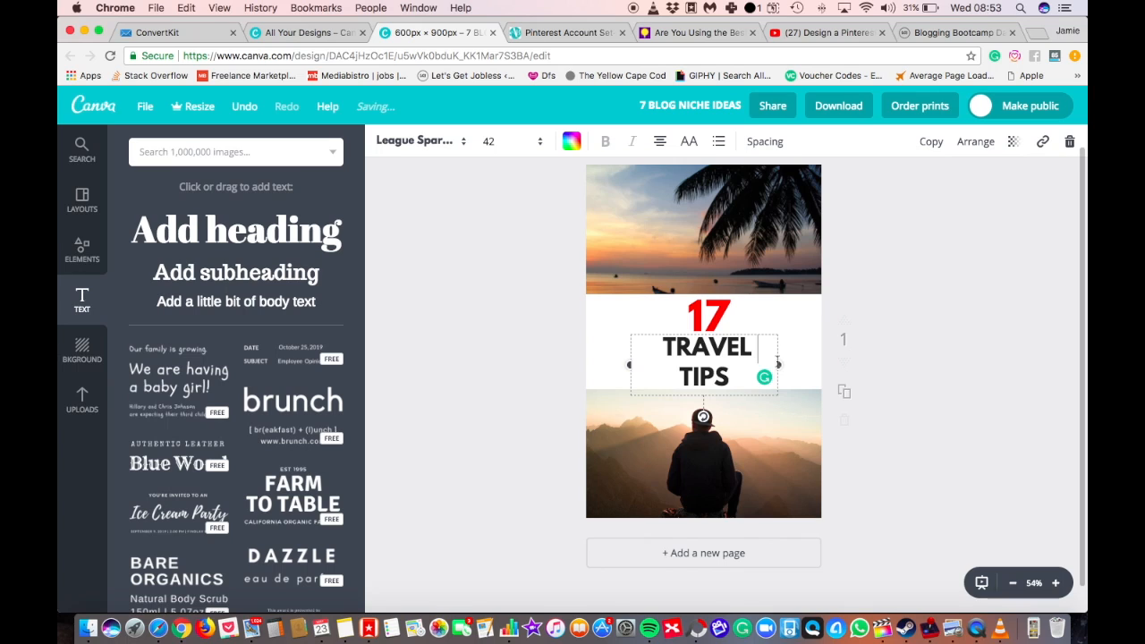
drag(783, 365, 806, 362)
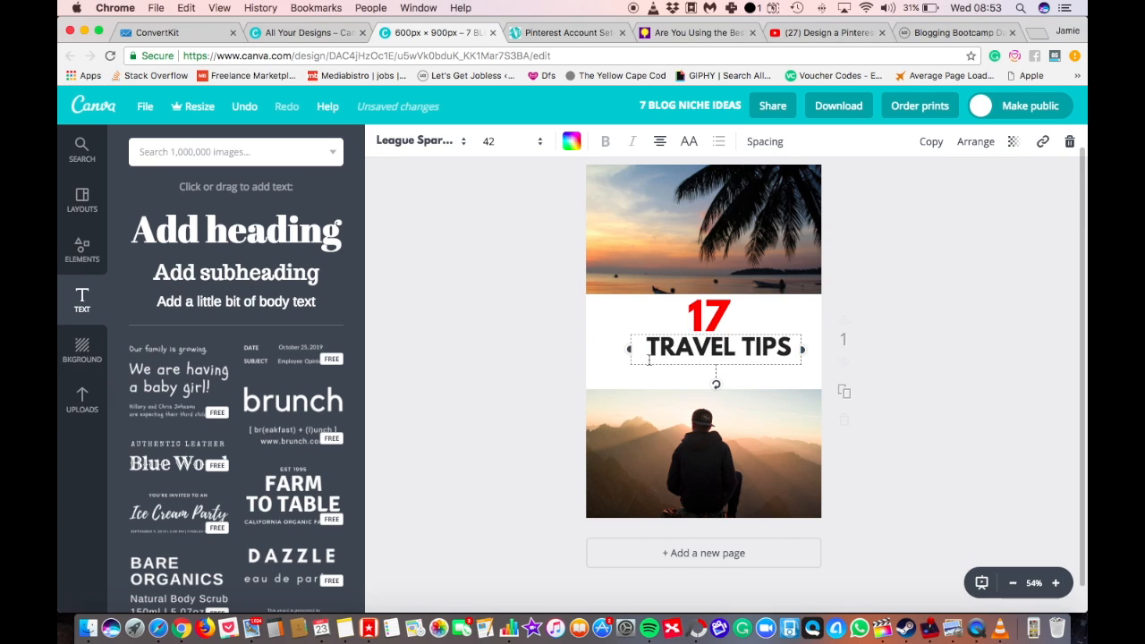
drag(629, 351, 584, 349)
drag(802, 352, 823, 349)
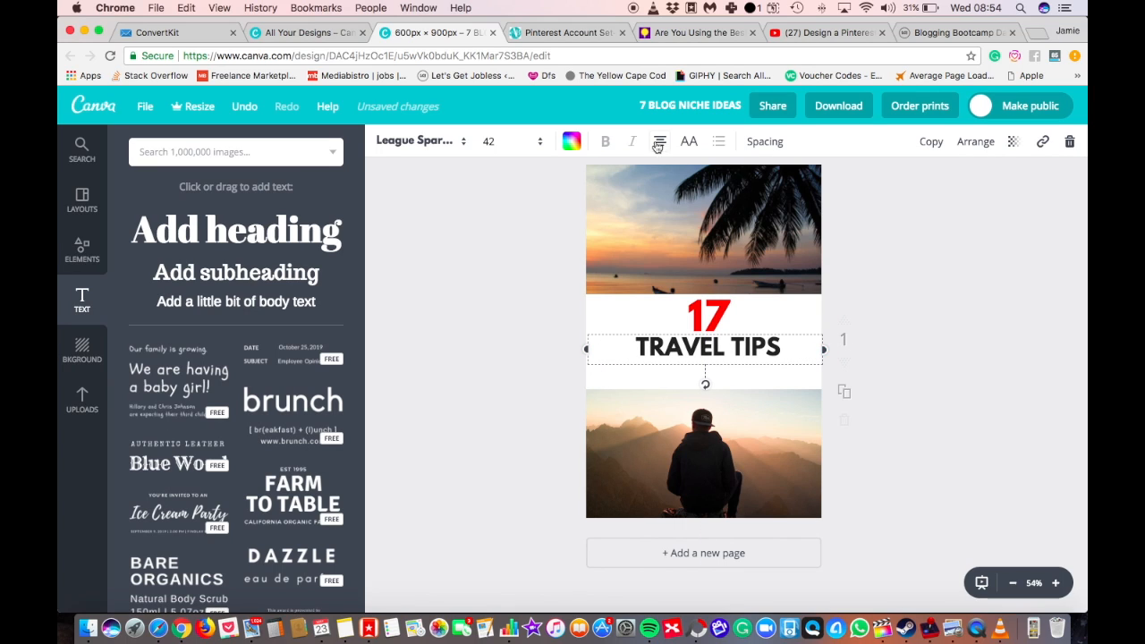
click(937, 292)
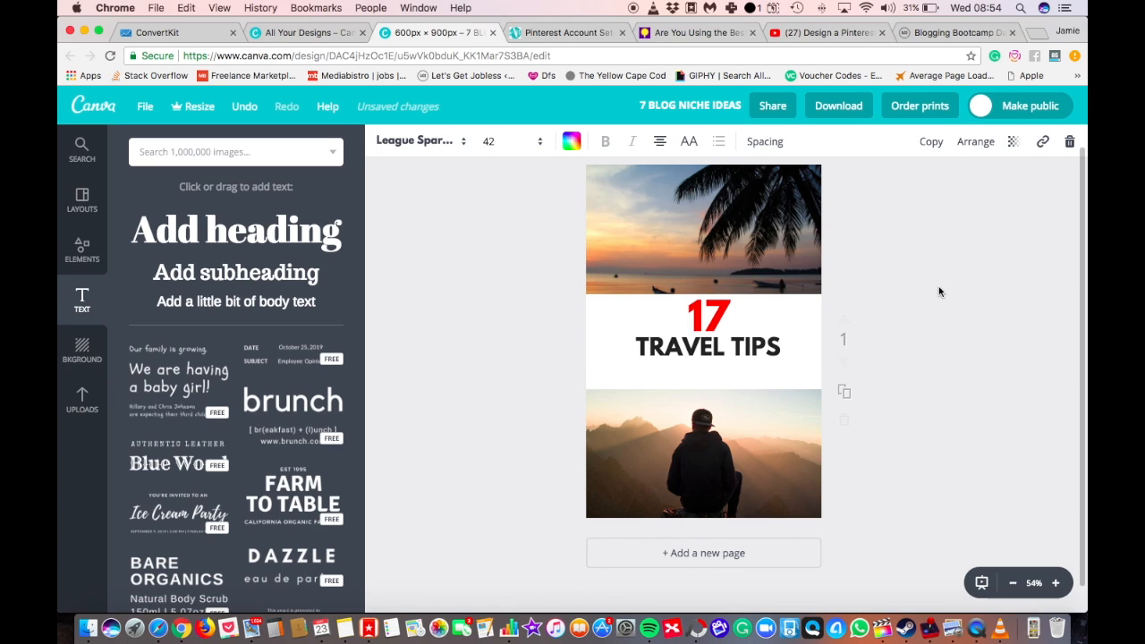
Add a third heading reading "For Thailand" and place it directly below "TRAVEL TIPS".
click(710, 356)
click(553, 265)
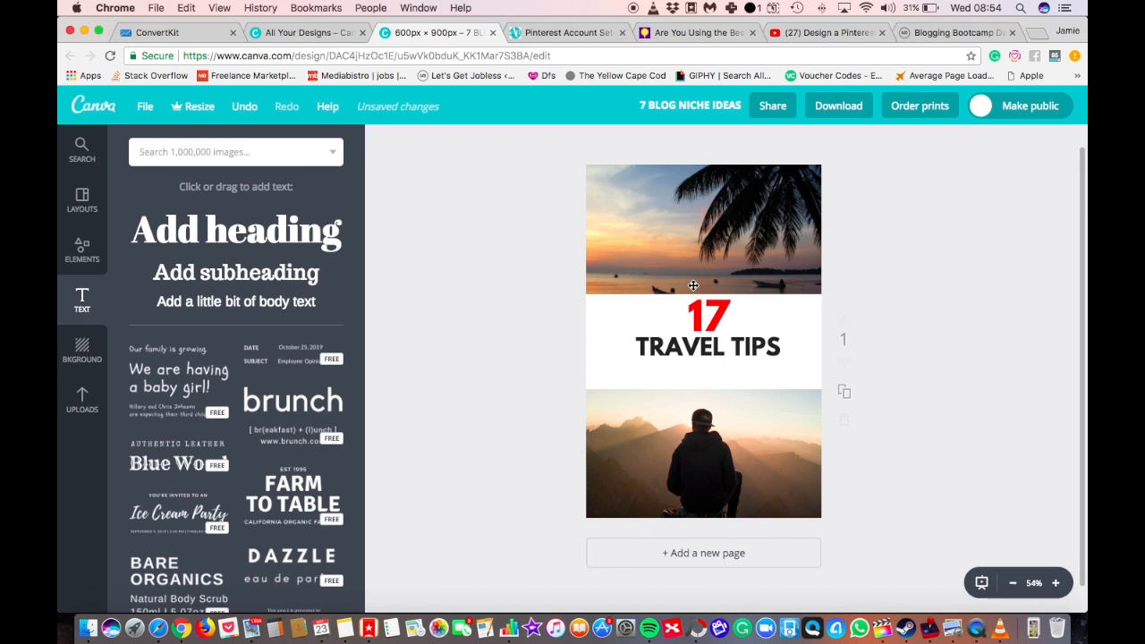
drag(305, 234, 682, 358)
text(FOR TH)
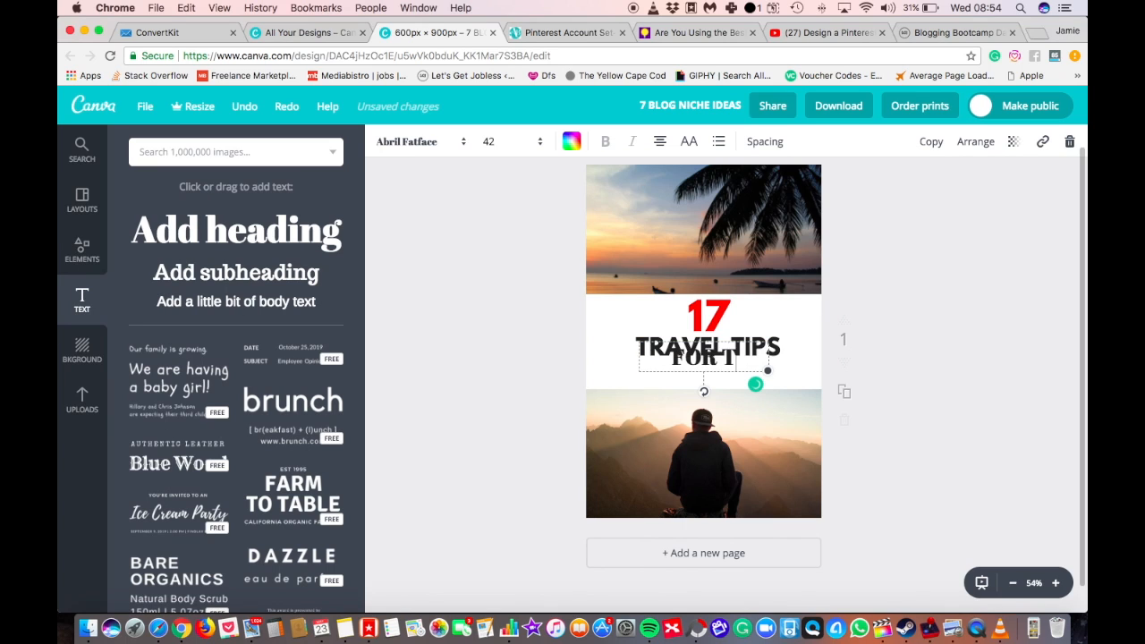
key(BackSpace)
key(BackSpace)
key(BackSpace)
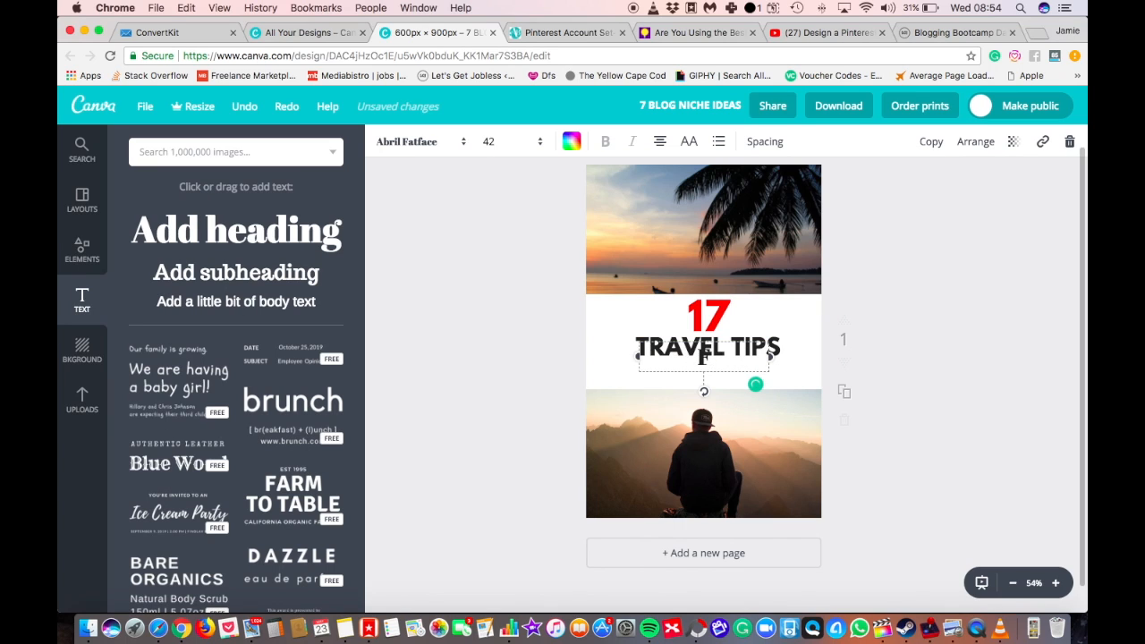
text(Thailand)
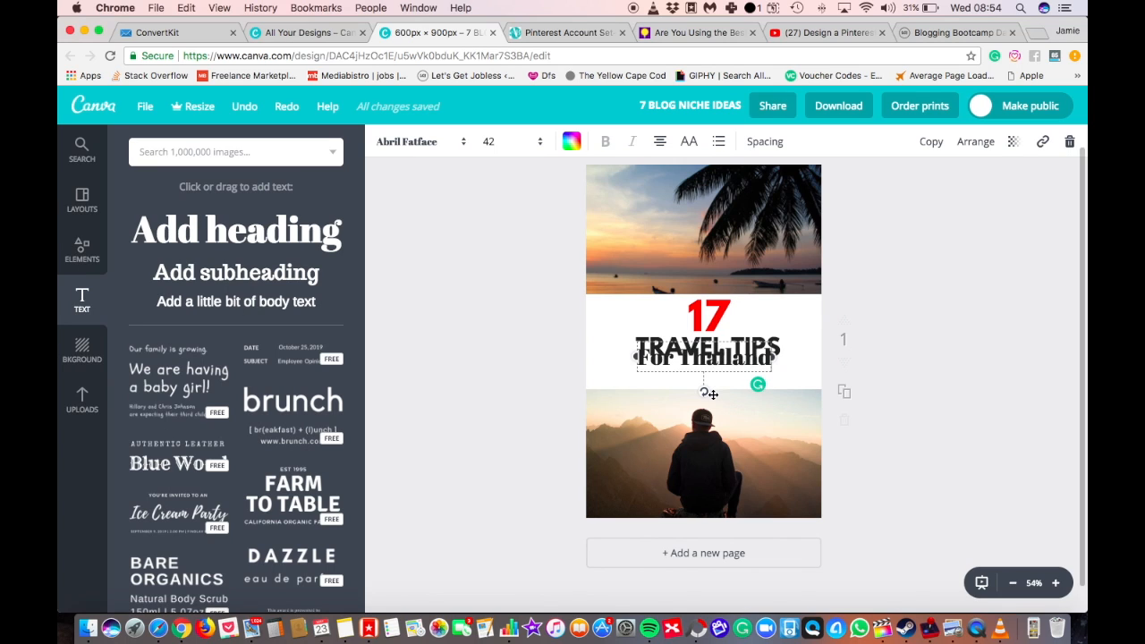
click(971, 361)
drag(708, 362, 708, 379)
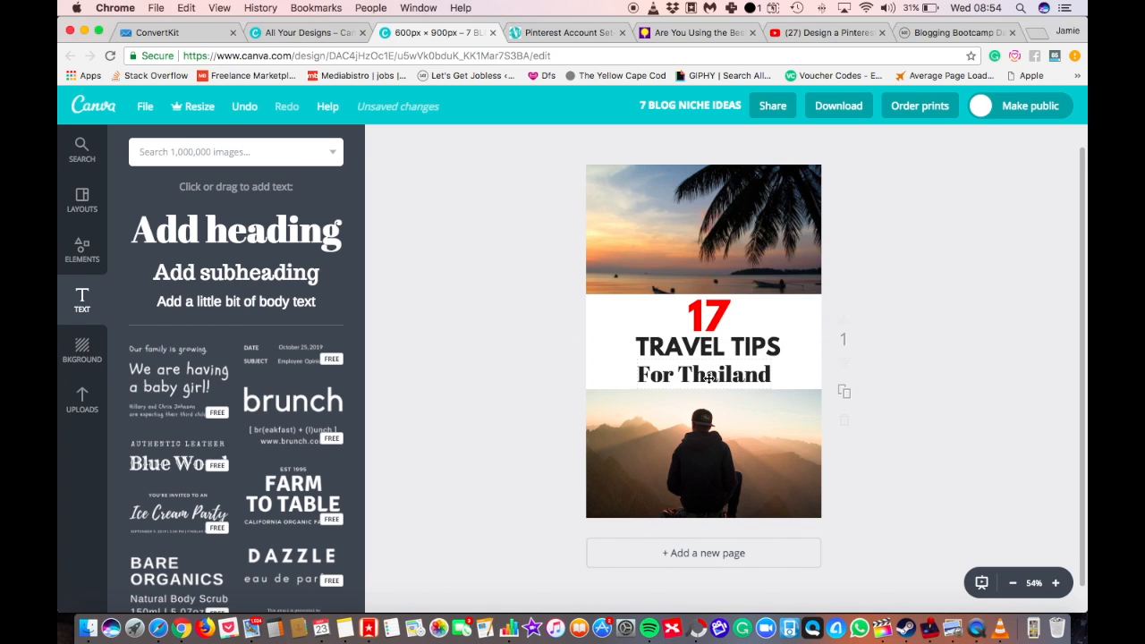
Change the "For Thailand" heading to the Allura font at size 56.
click(432, 143)
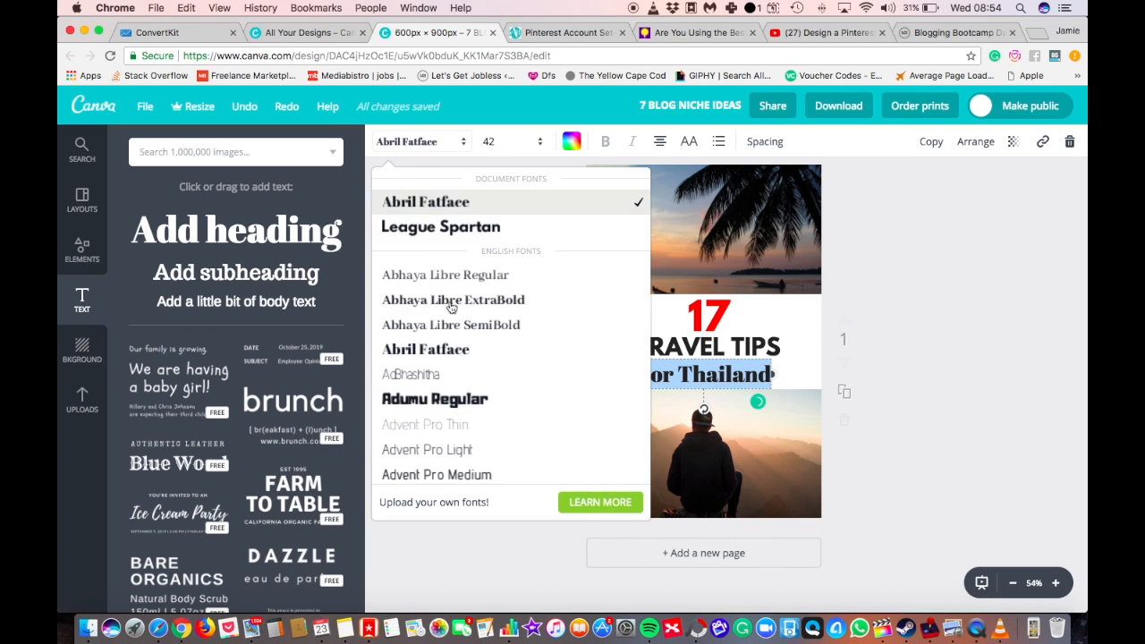
scroll(456, 351, down, 3)
scroll(456, 350, down, 5)
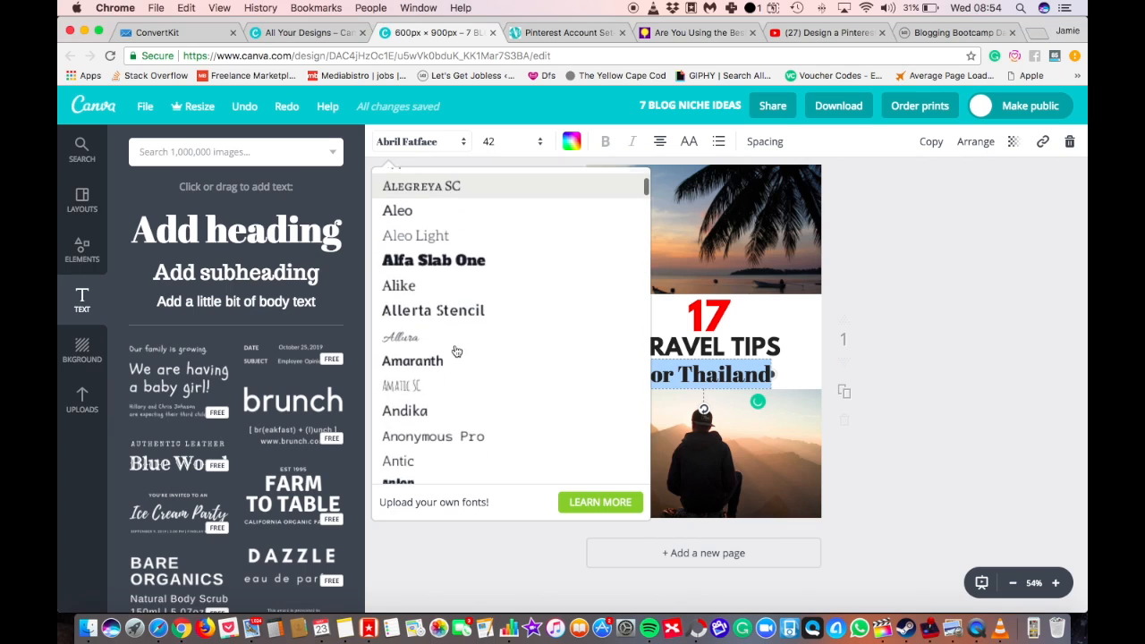
click(492, 255)
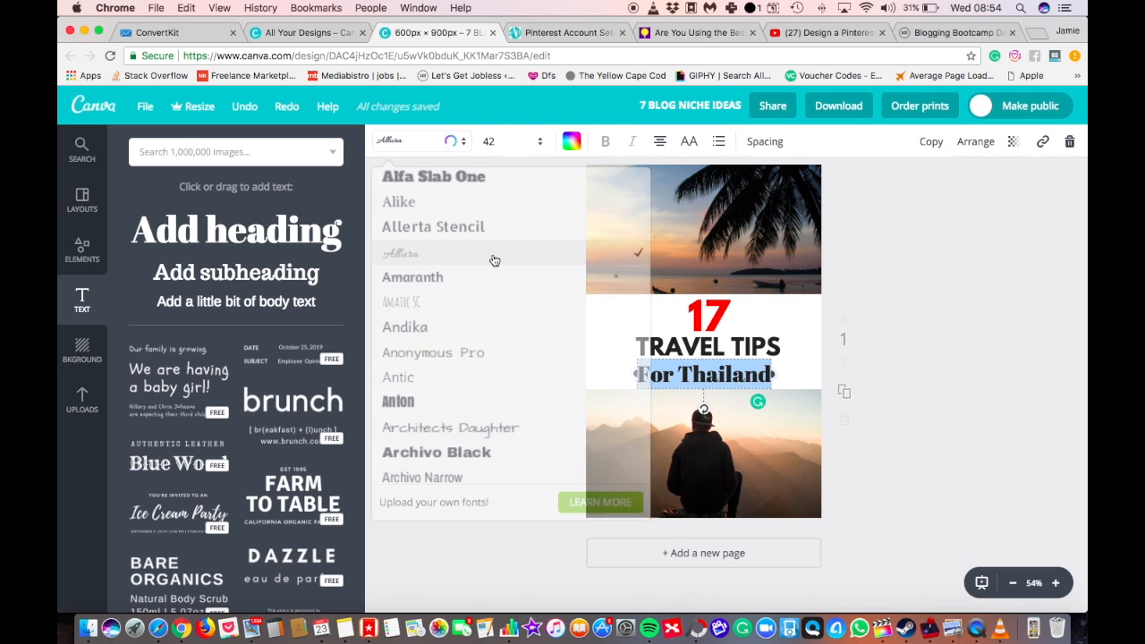
click(510, 142)
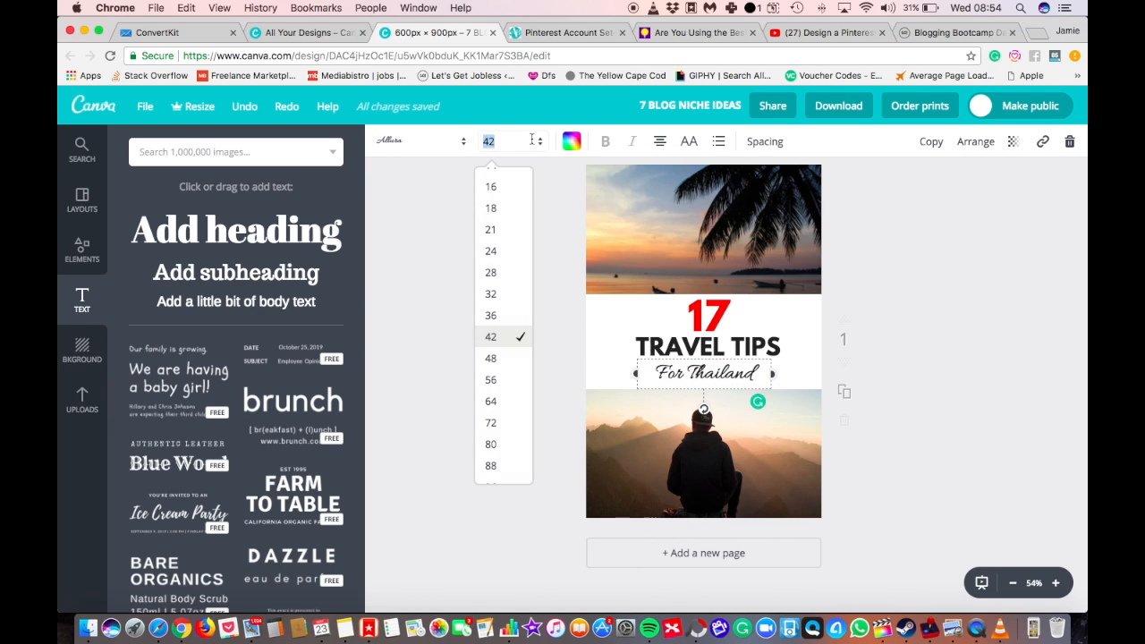
click(507, 380)
click(525, 380)
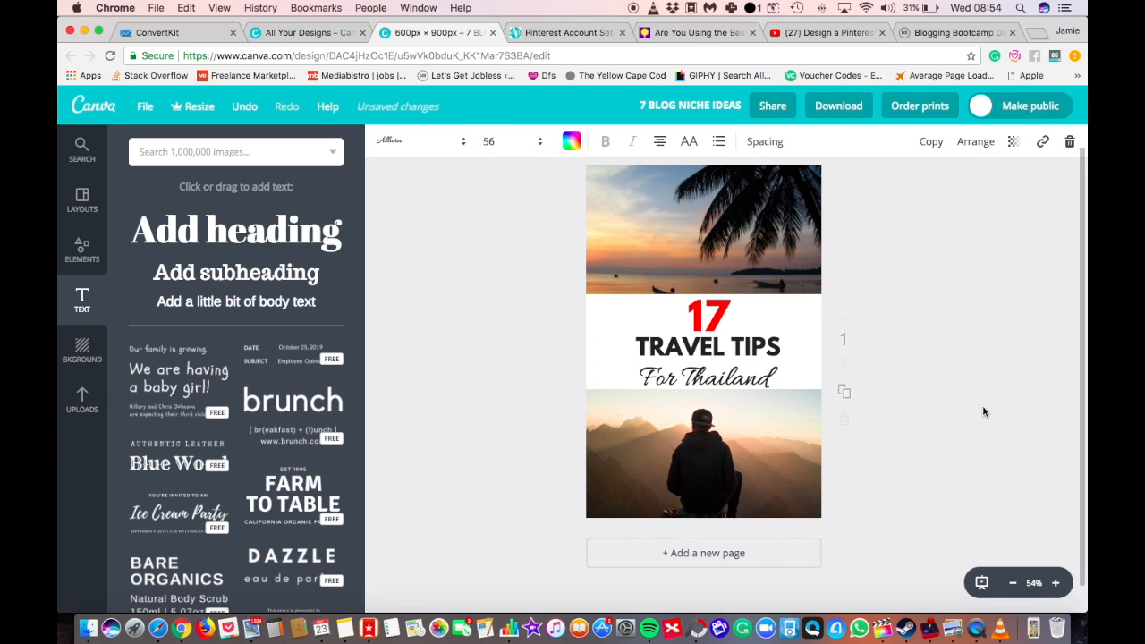
Fine-tune the vertical position of "For Thailand" so it sits just beneath "TRAVEL TIPS" inside the white band.
drag(710, 381, 711, 369)
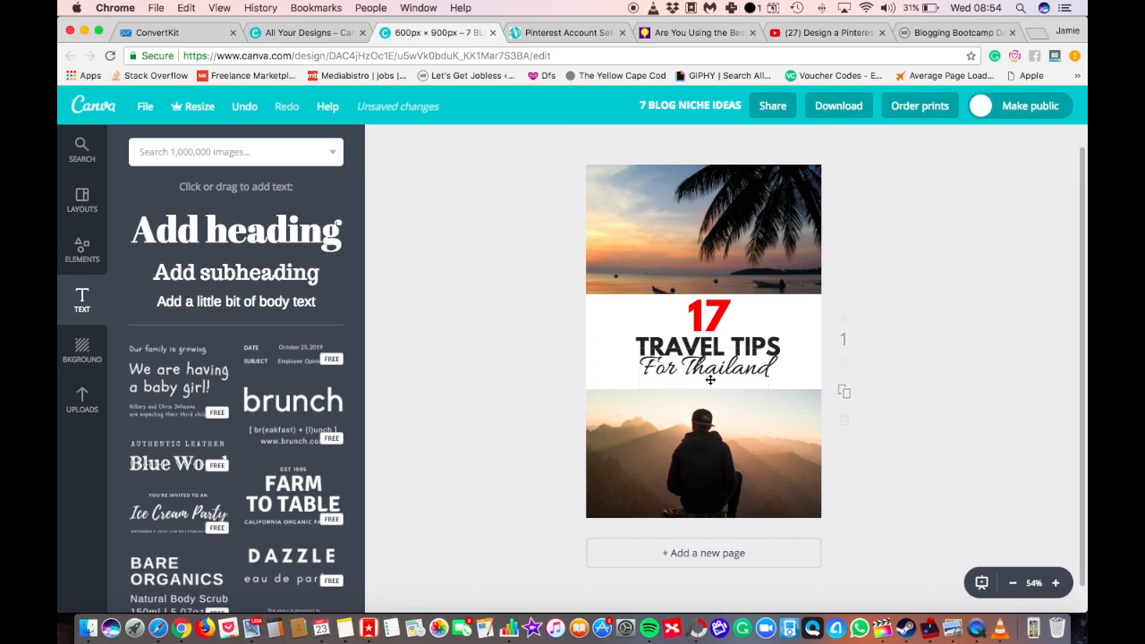
scroll(710, 380, down, 1)
click(721, 345)
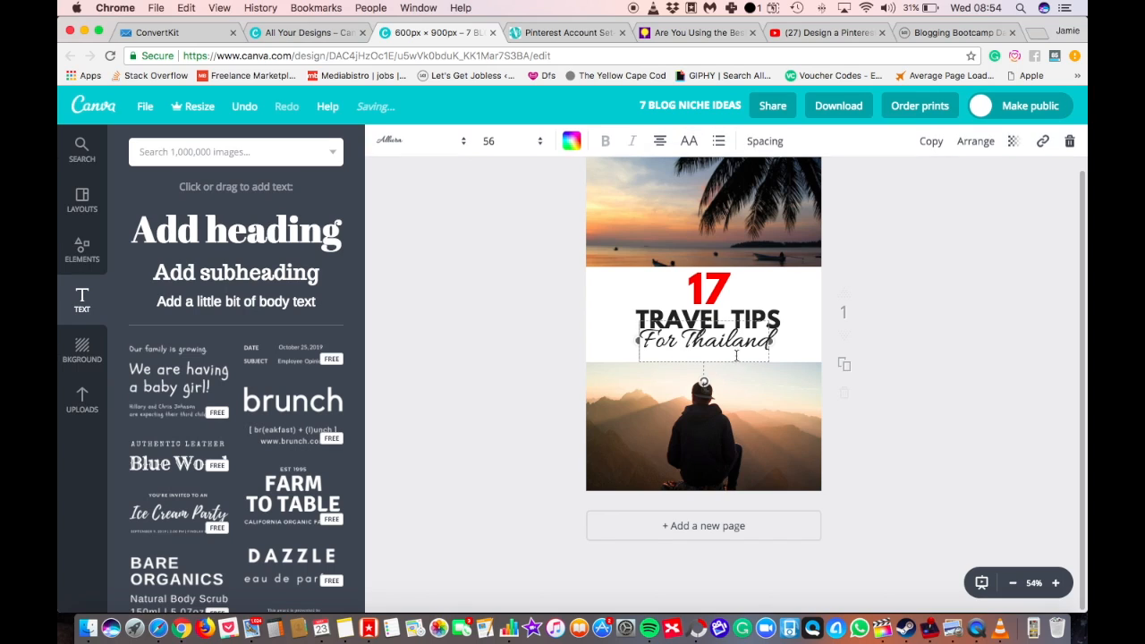
drag(772, 358, 771, 357)
key(Down)
key(Down)
key(Down)
key(Down)
key(Down)
key(Down)
key(Down)
key(Down)
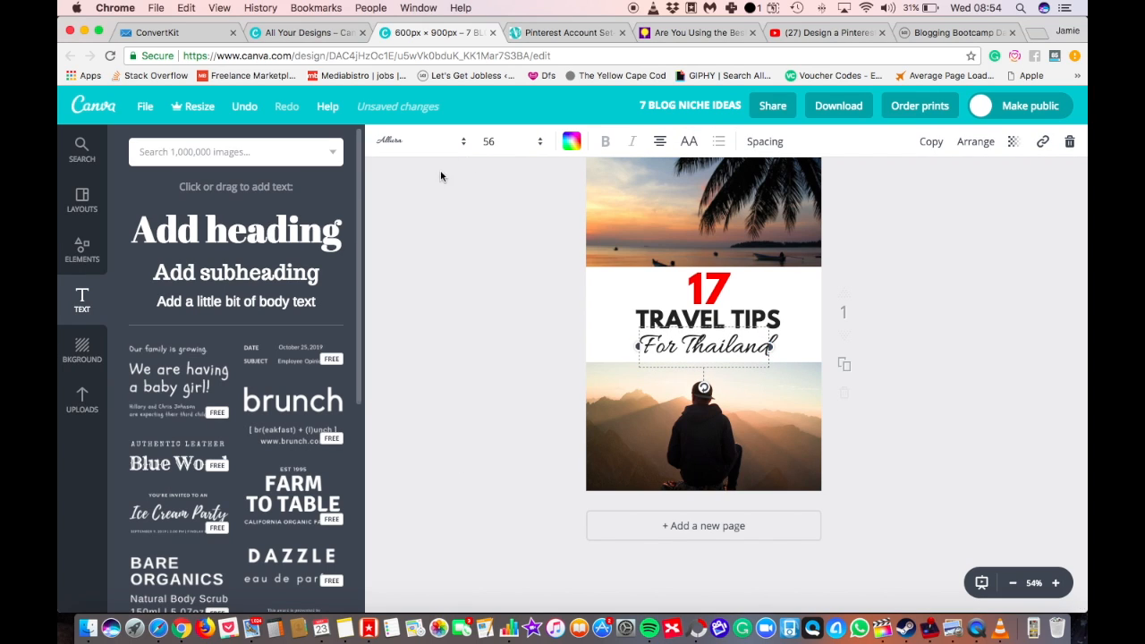
Colour the "For Thailand" heading the same red as the number 17.
click(571, 144)
click(607, 219)
click(1015, 313)
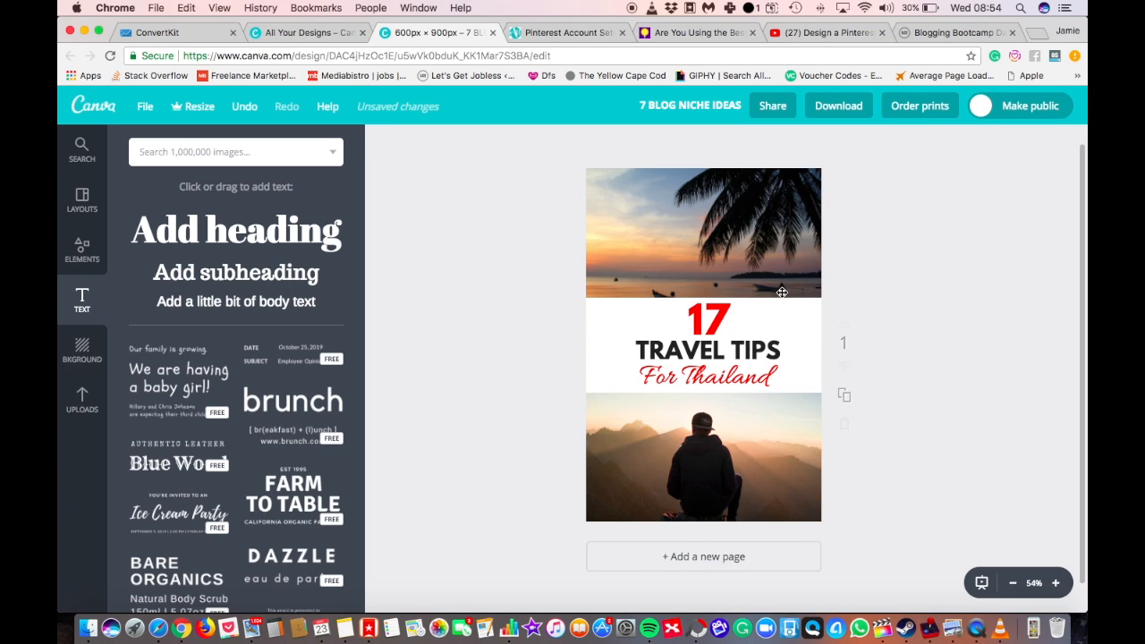
Stretch the white band up and down until it covers the full height of the page.
click(791, 306)
click(977, 309)
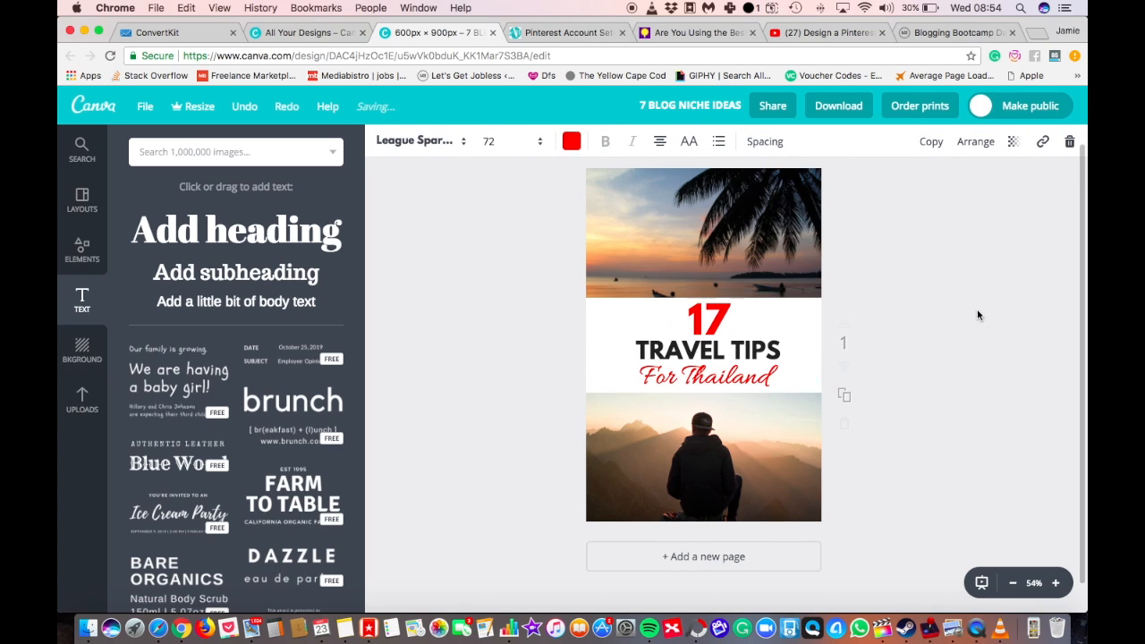
click(595, 391)
drag(711, 296, 738, 169)
drag(703, 390, 704, 525)
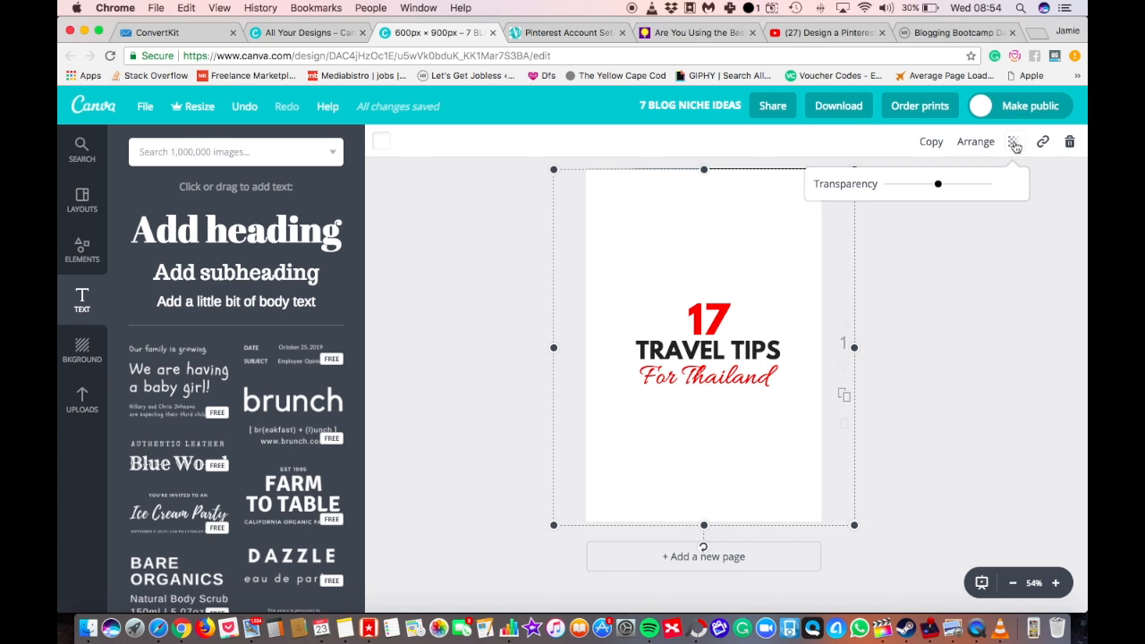
Make the white rectangle semi-transparent and extend its upper edge slightly past the page.
drag(988, 184, 944, 186)
drag(704, 169, 705, 164)
click(956, 258)
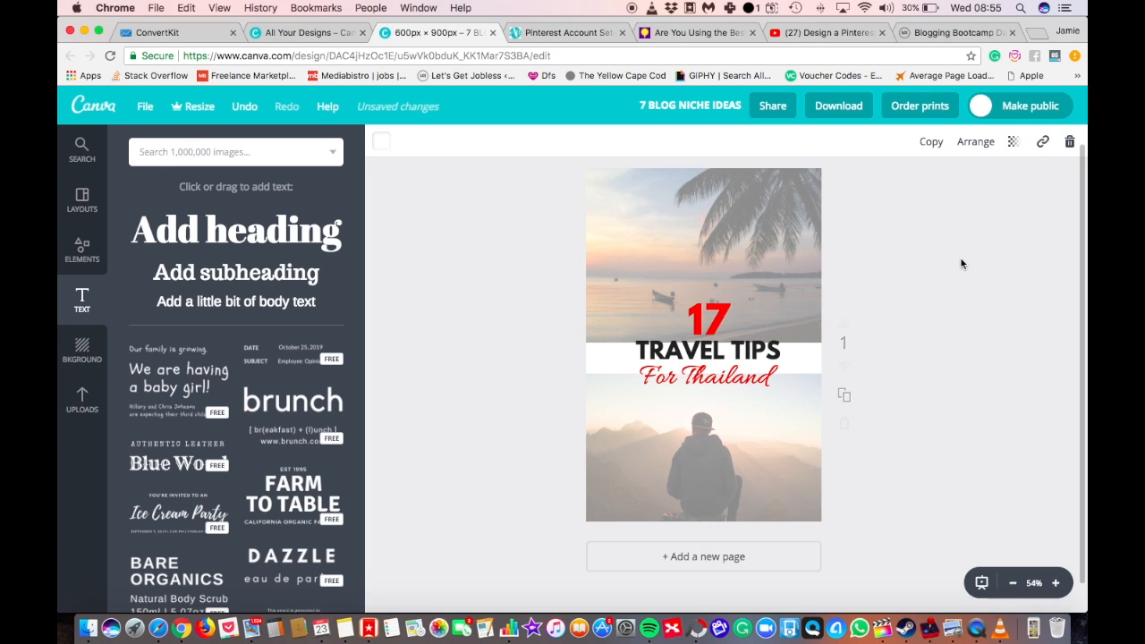
Send the white overlay behind the beach photo, then enlarge the photo and align it with the page's upper edge.
click(790, 303)
click(773, 225)
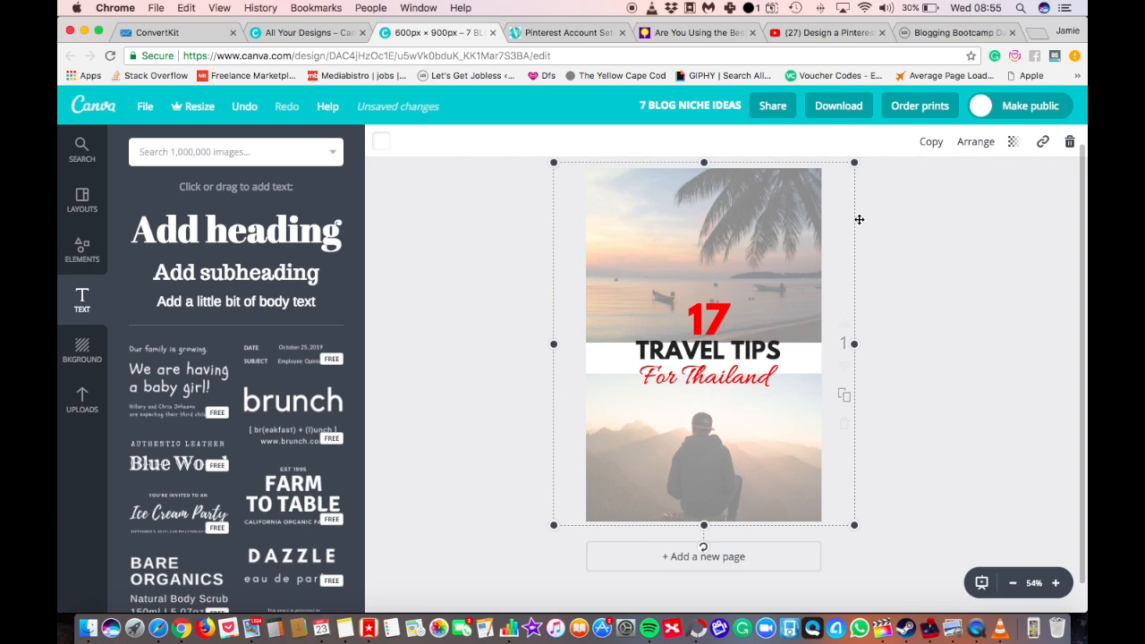
click(975, 141)
click(953, 205)
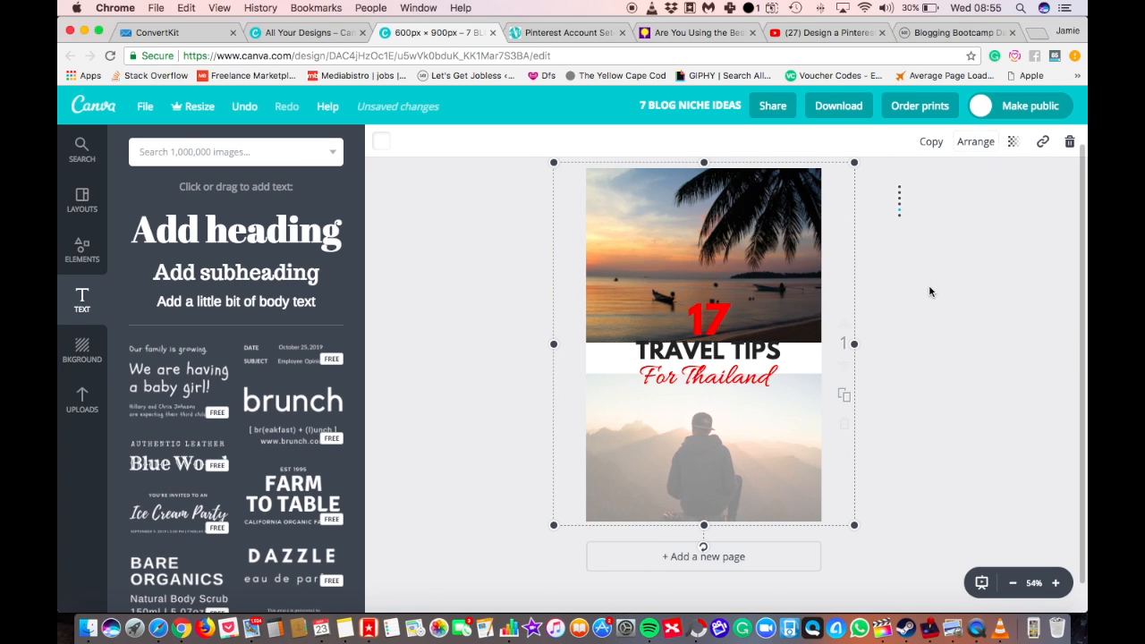
click(744, 280)
drag(846, 341, 884, 367)
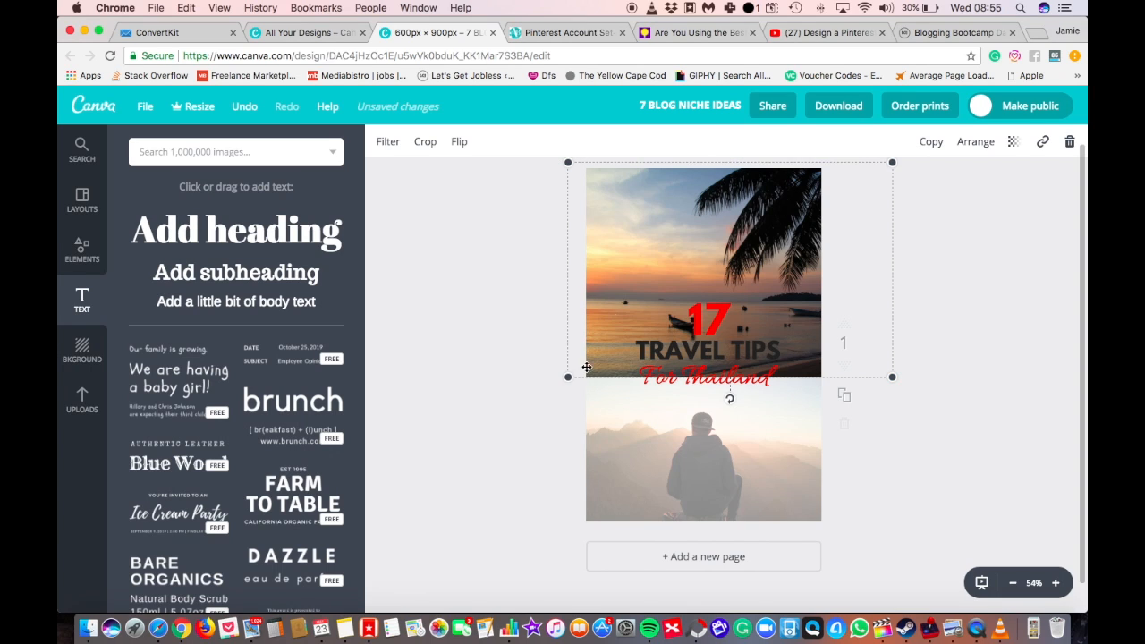
drag(635, 256, 623, 263)
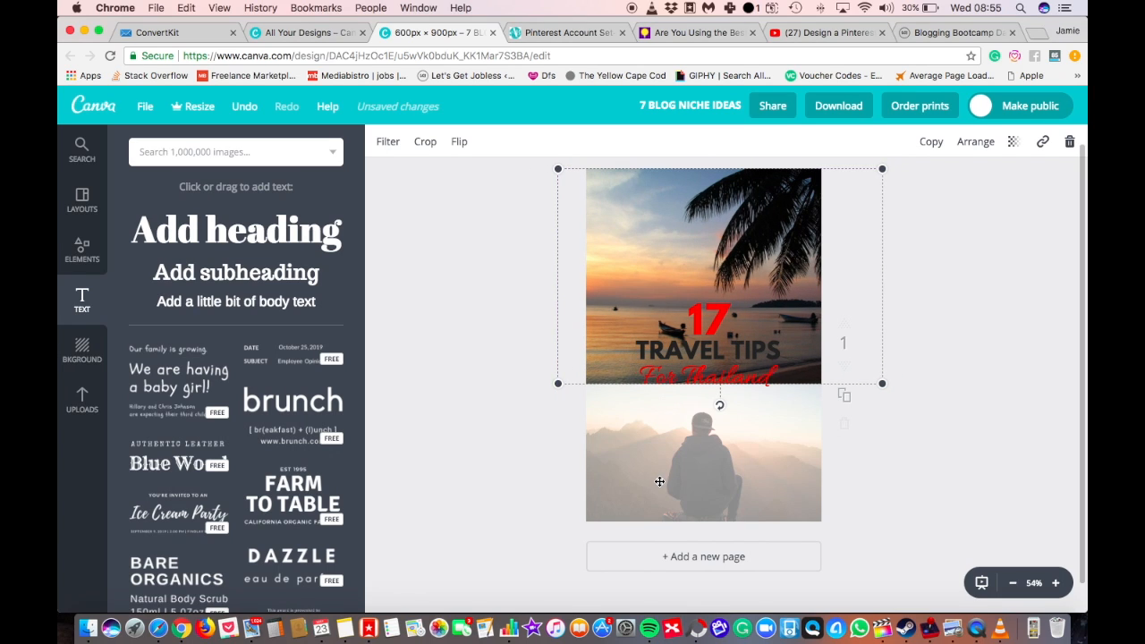
Bring the semi-transparent white overlay forward so it covers both photos again.
click(712, 482)
click(975, 142)
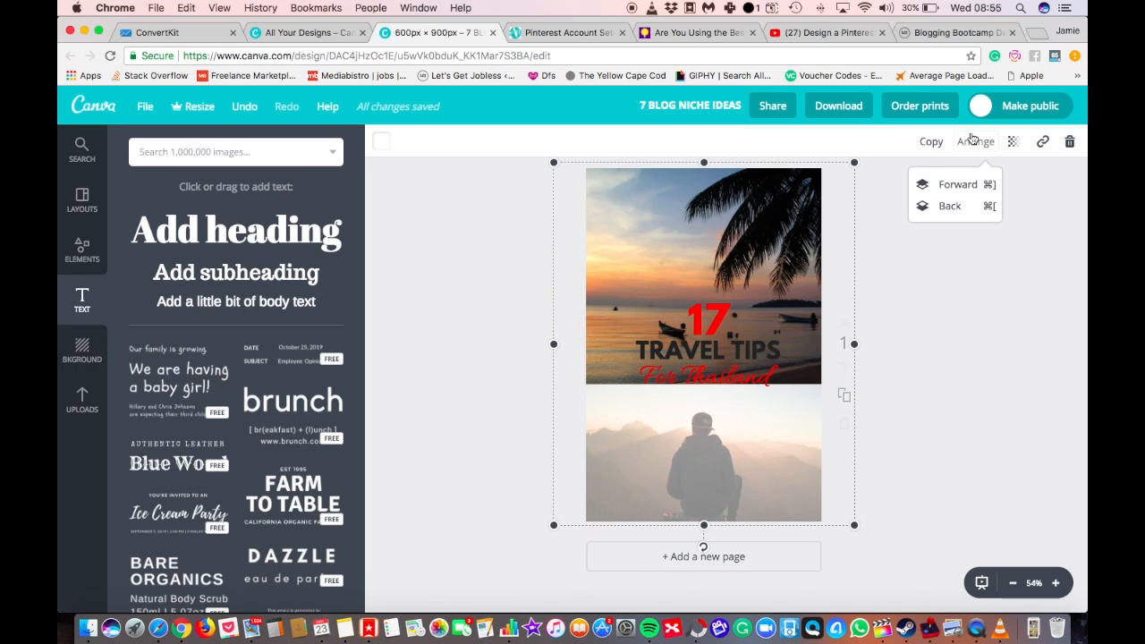
click(955, 186)
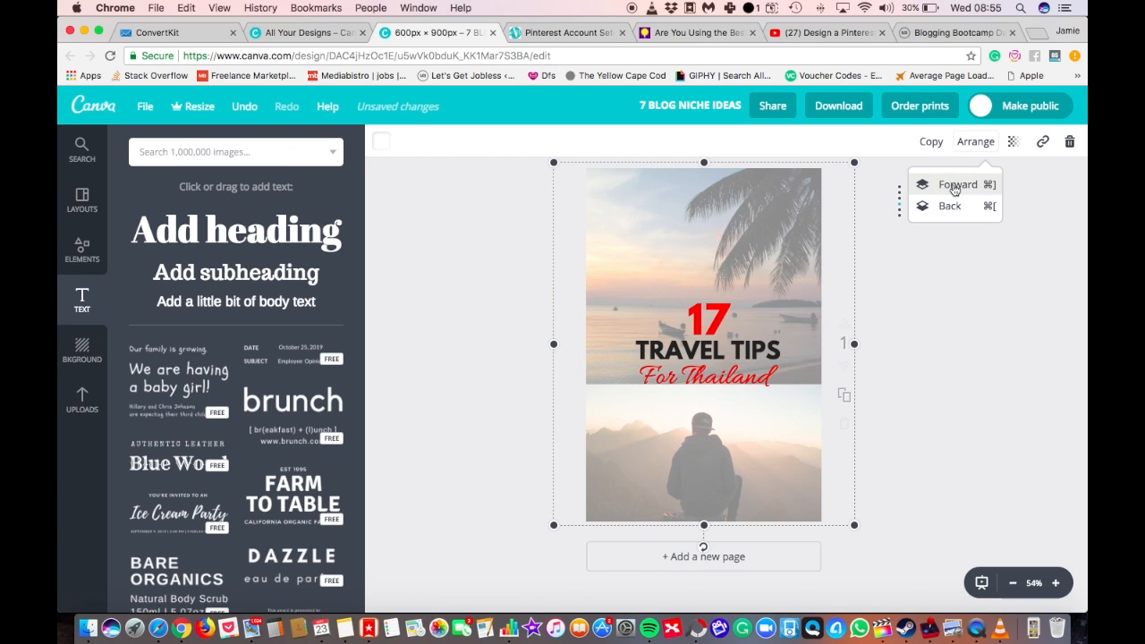
click(971, 293)
click(800, 466)
click(985, 412)
Move the 17, "TRAVEL TIPS" and "For Thailand" headings up onto the beach photo, keeping them stacked.
drag(719, 329, 720, 256)
drag(720, 349, 721, 266)
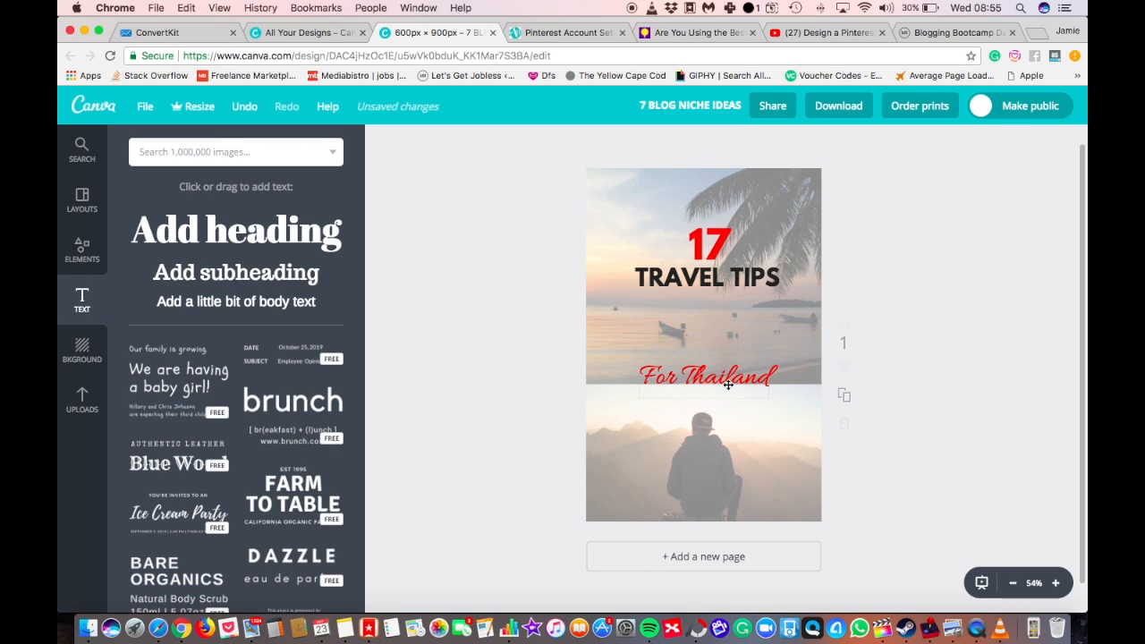
drag(728, 387, 728, 318)
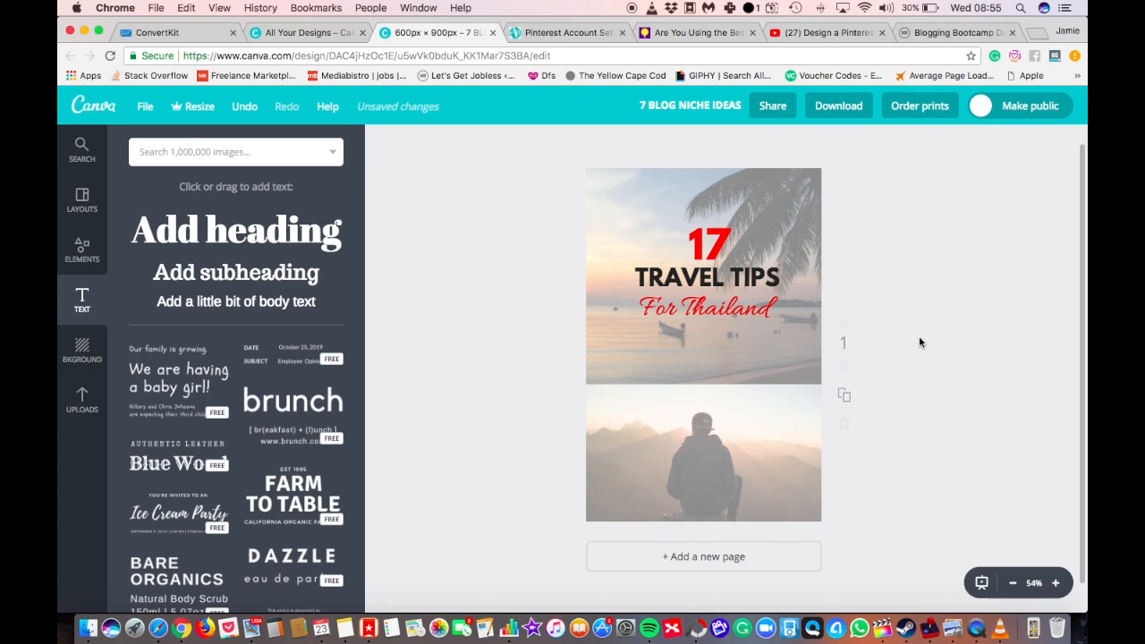
Send the white overlay behind the beach photo and enlarge the photo until it fills the whole page as the background.
click(785, 343)
click(975, 142)
click(951, 211)
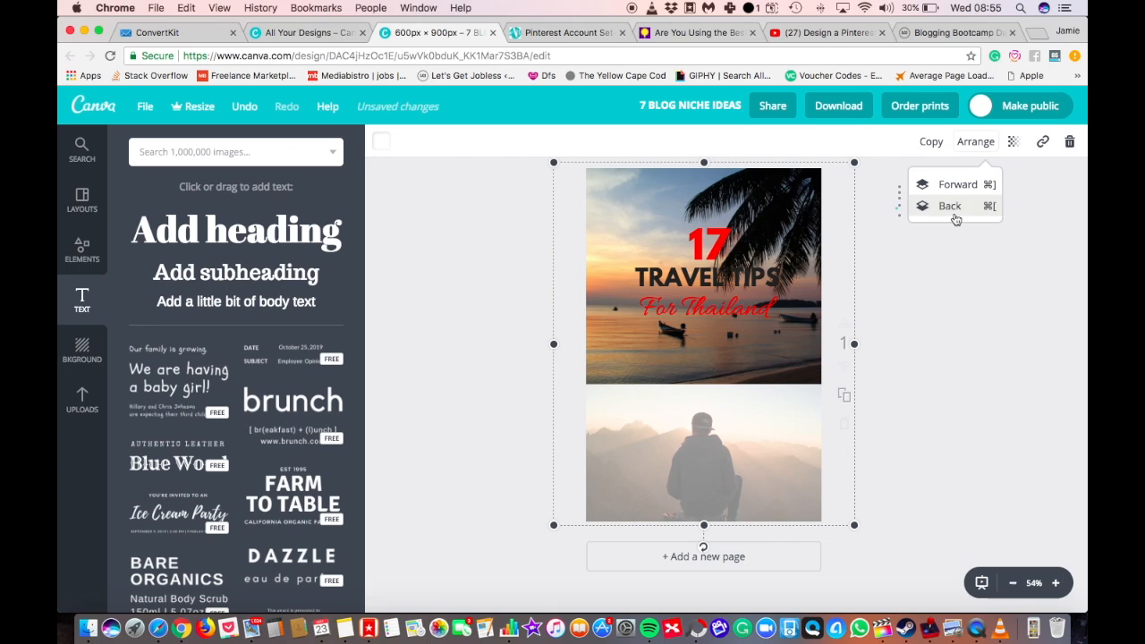
click(794, 343)
drag(882, 384, 1034, 619)
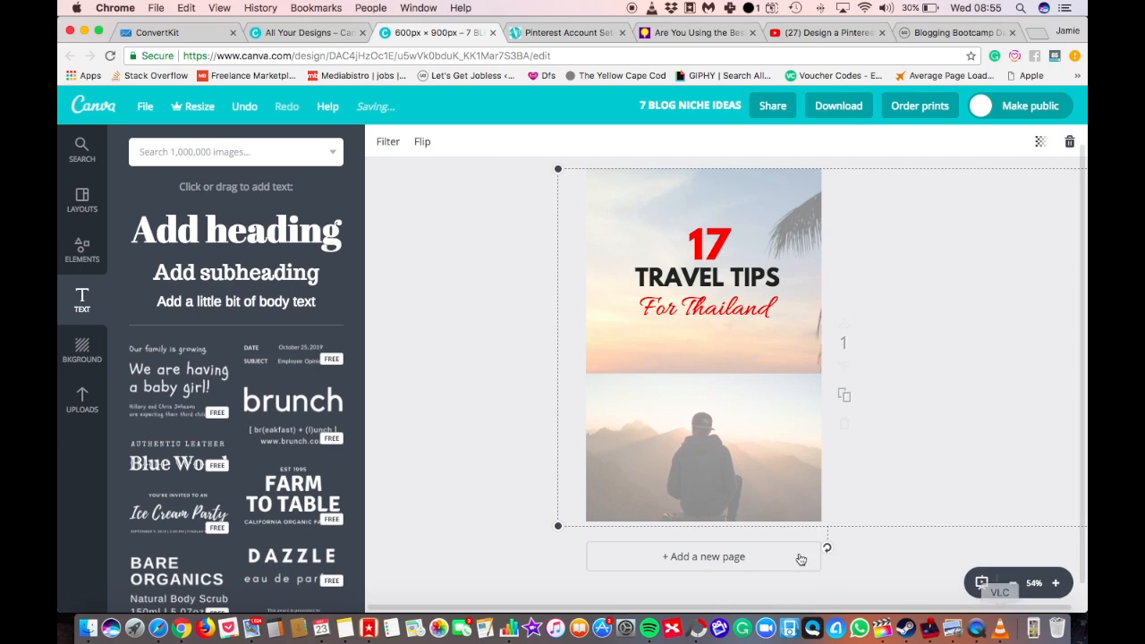
Nudge the enlarged beach photo to the left so more of the palm tree falls inside the page.
key(Left)
key(Left)
key(Left)
key(Left)
key(Left)
key(Left)
key(Left)
key(Left)
key(Left)
key(Left)
key(Left)
key(Left)
key(Left)
key(Left)
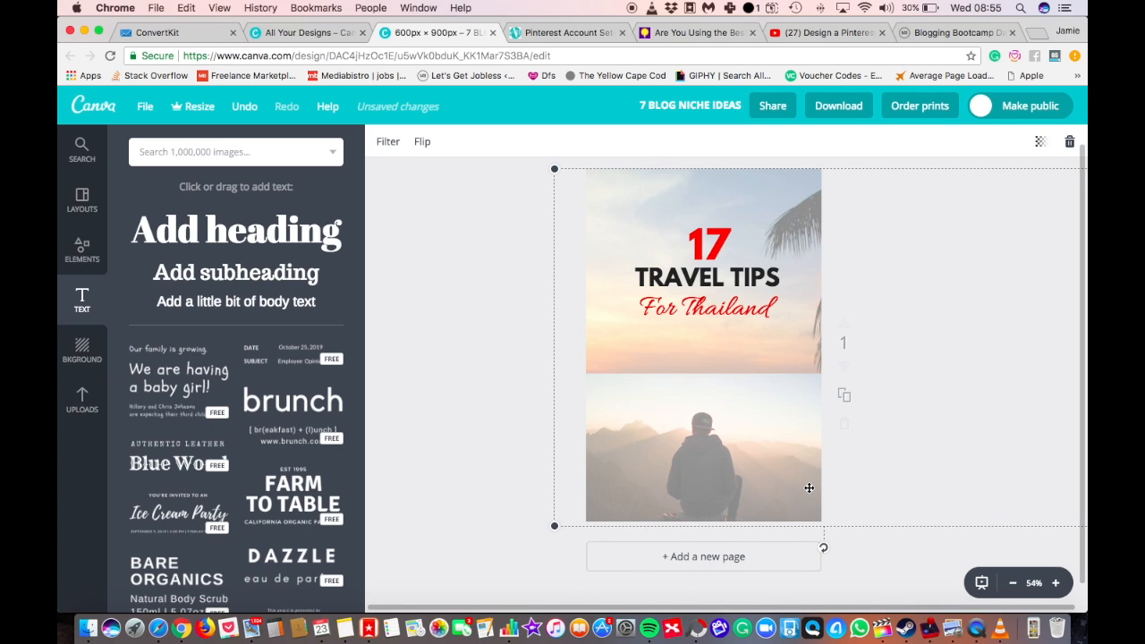
key(Left)
key(Left)
key(Left)
key(Left)
key(Left)
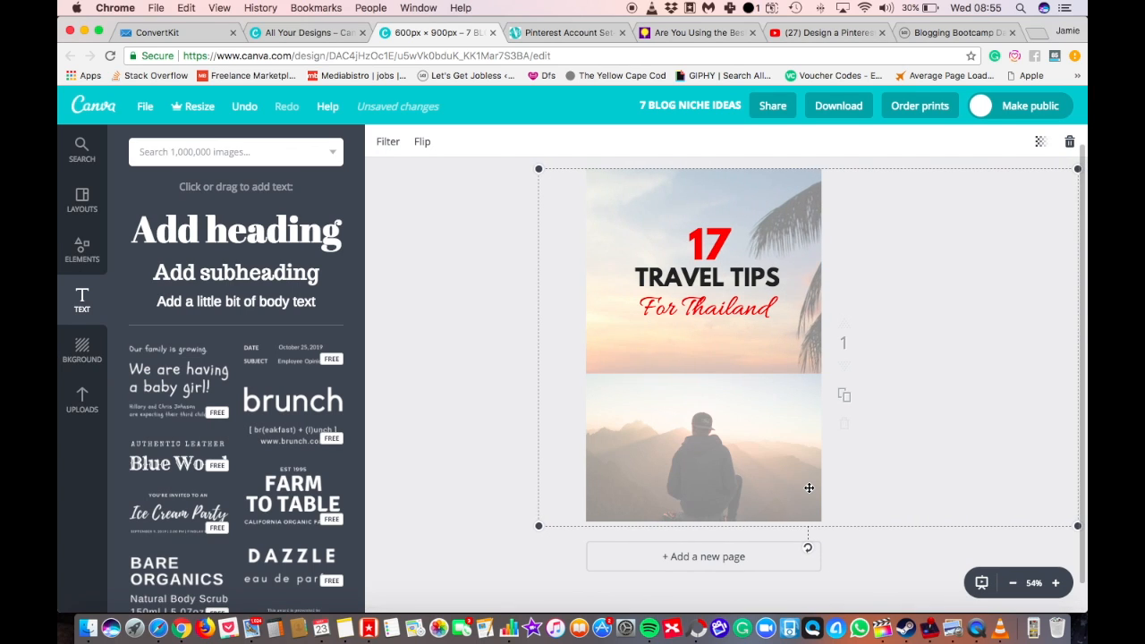
Send the white overlay behind the photo of the seated man and delete that photo from the page.
click(694, 404)
click(976, 141)
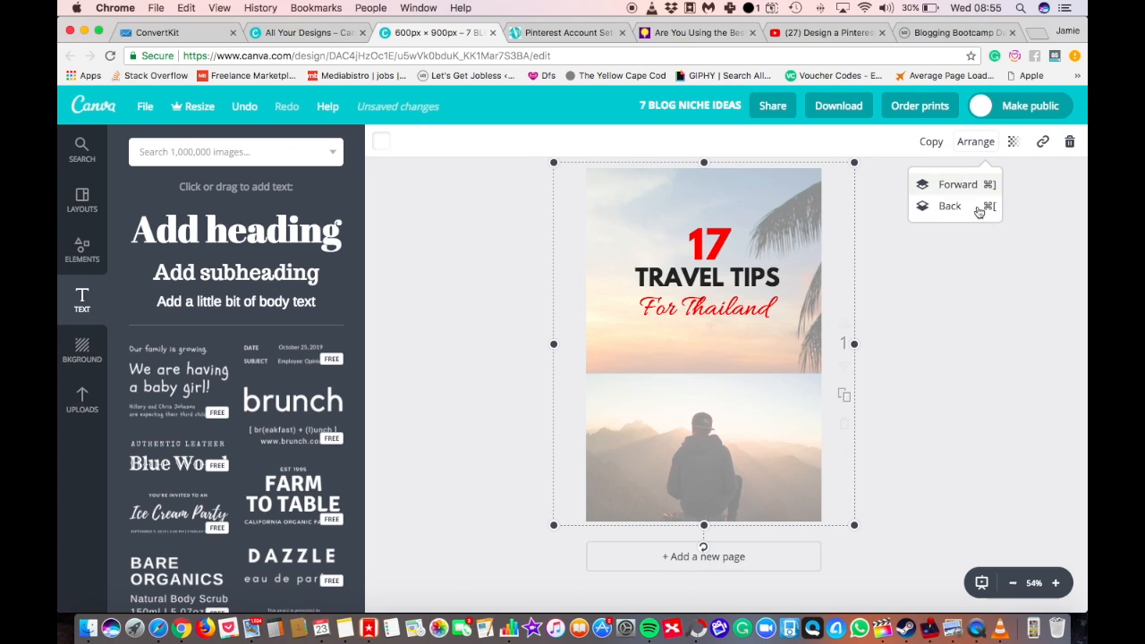
click(979, 208)
click(681, 471)
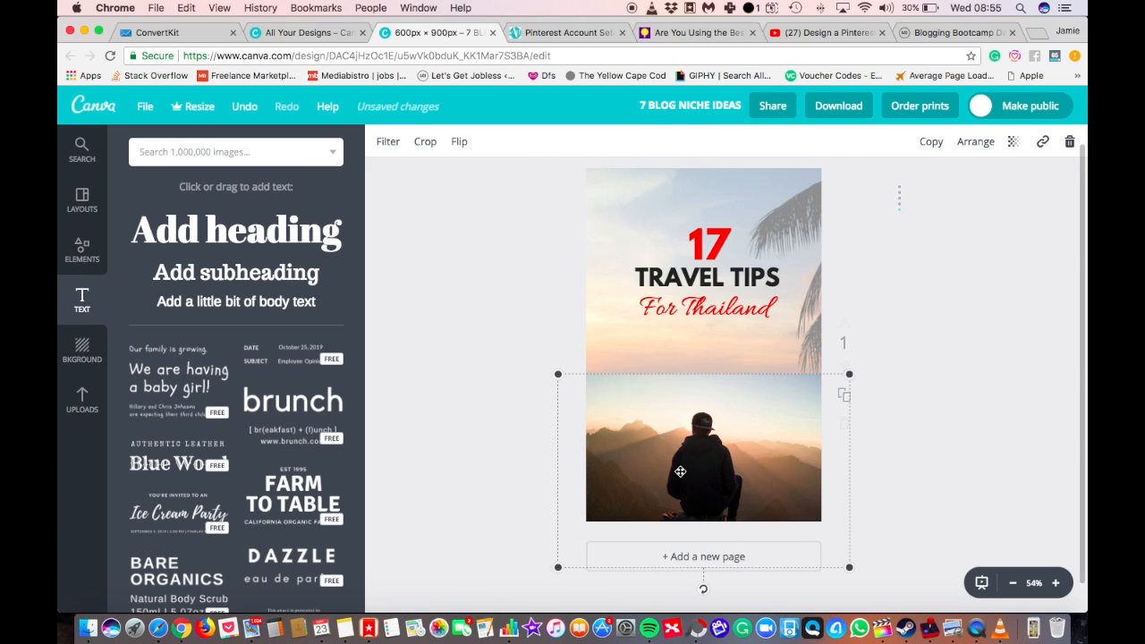
key(Delete)
click(706, 462)
click(929, 361)
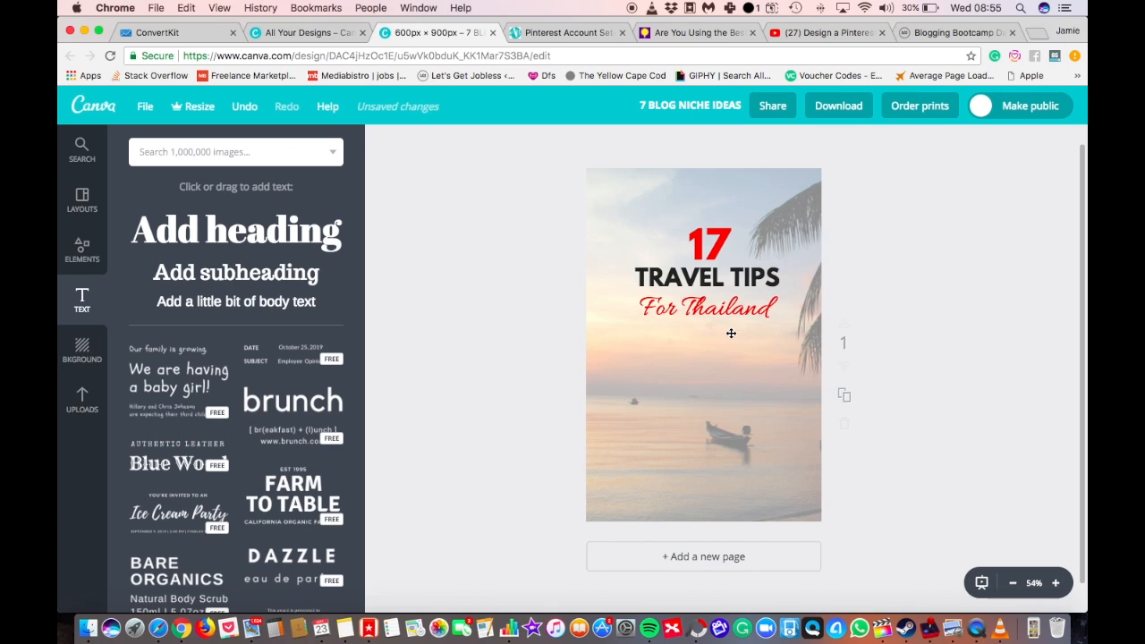
Move the white overlay aside, shift the beach photo further left, and put the overlay back over the whole page.
drag(791, 403, 636, 401)
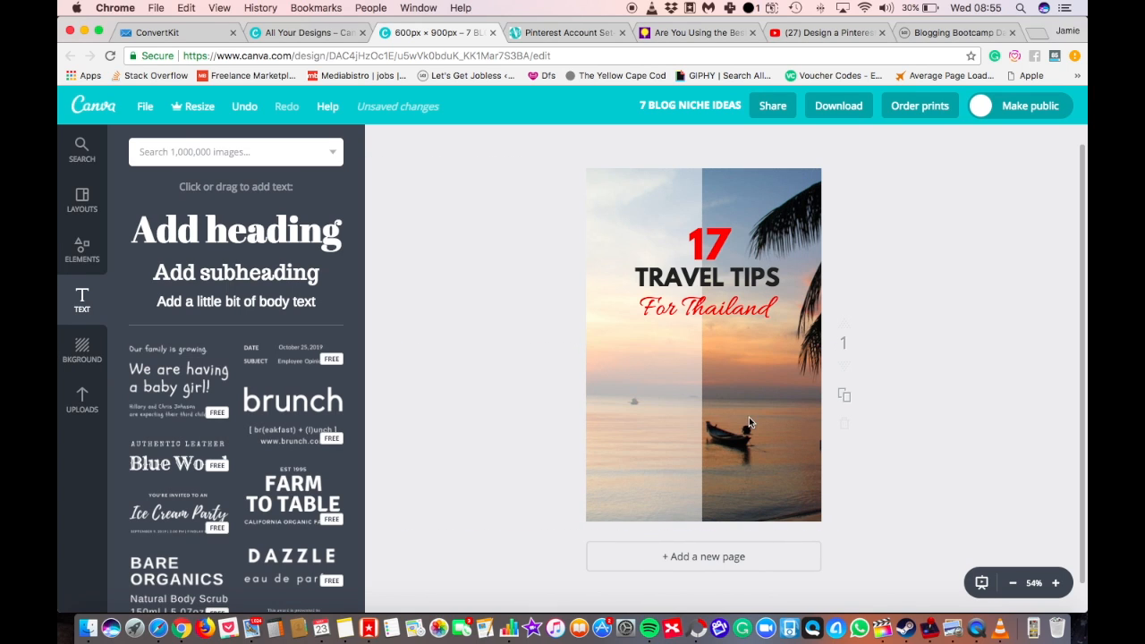
click(787, 430)
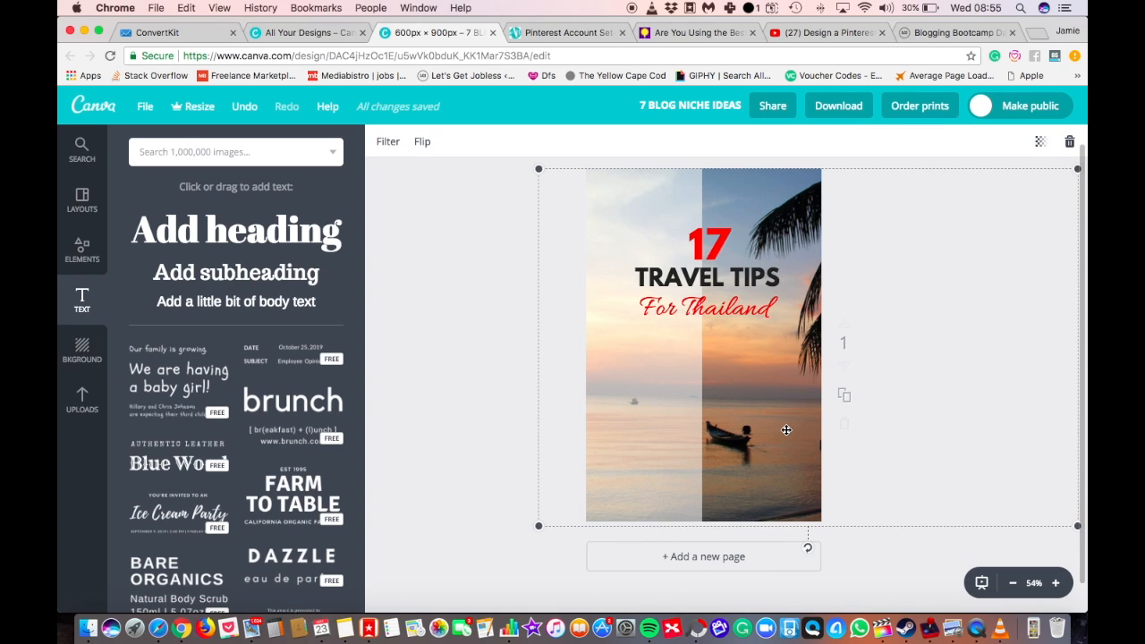
drag(781, 395, 691, 397)
click(597, 420)
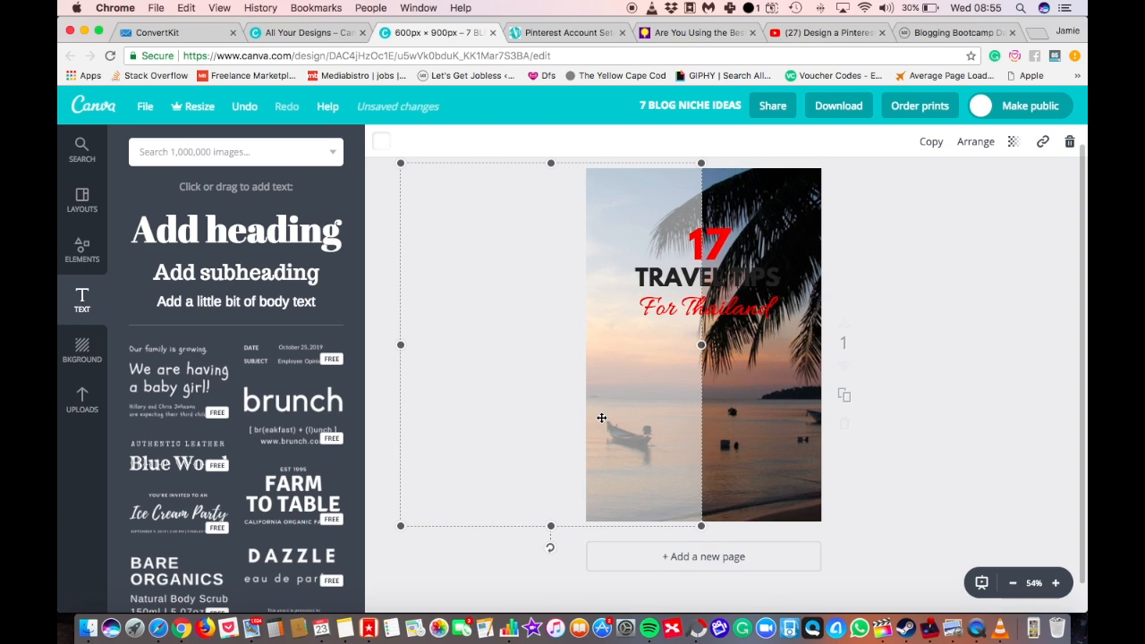
drag(606, 408, 771, 403)
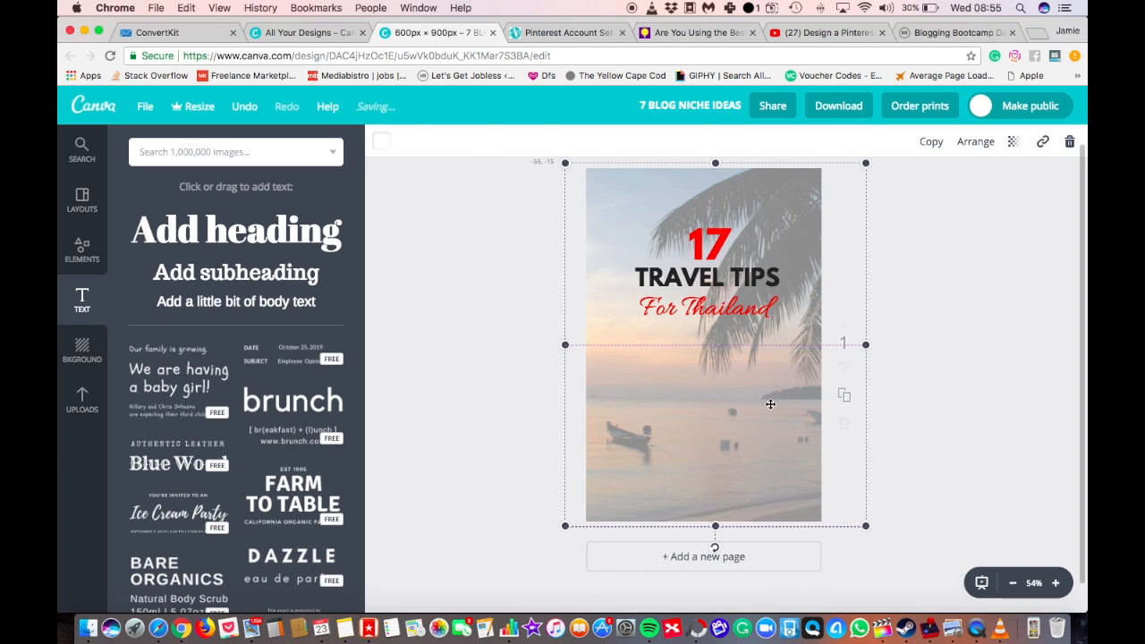
click(921, 428)
Move the 17, "TRAVEL TIPS" and "For Thailand" headings down to the middle of the page, stacked closely together.
drag(731, 309, 736, 424)
drag(736, 266, 734, 375)
drag(723, 242, 722, 320)
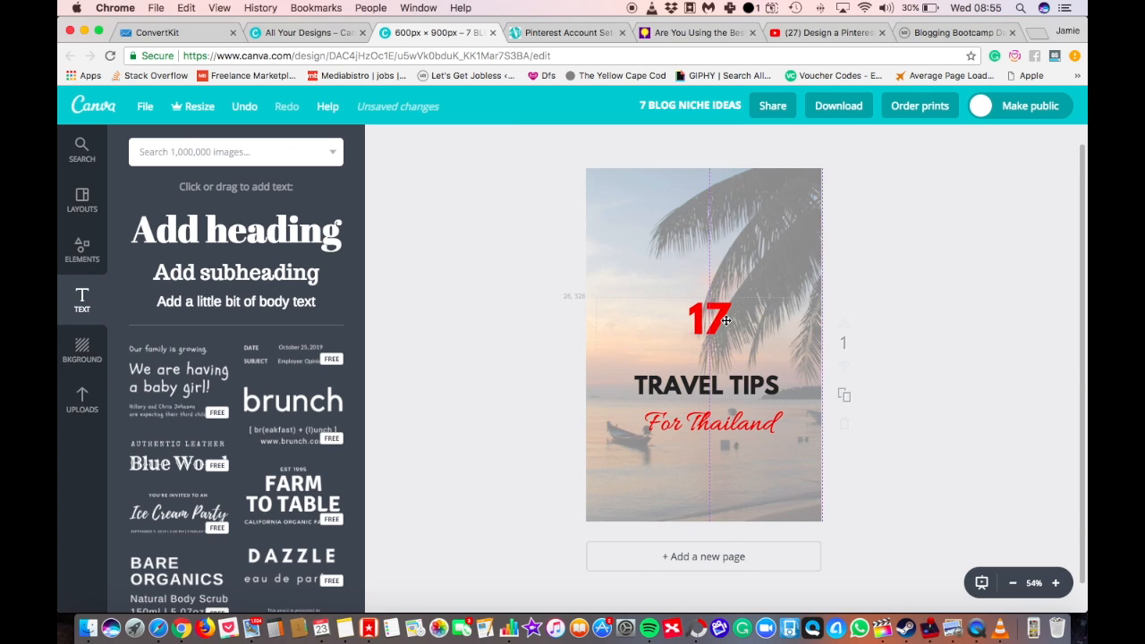
mouse_move(729, 383)
mouse_down()
mouse_move(728, 354)
mouse_move(726, 368)
mouse_up()
drag(725, 420, 719, 380)
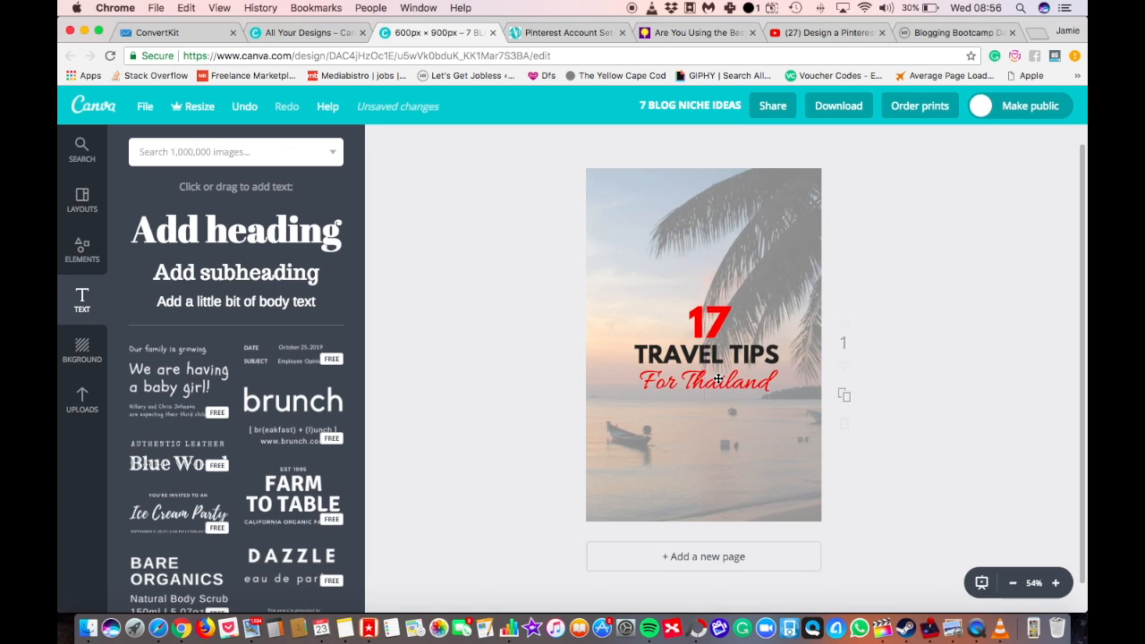
Download the finished pin design as a JPG file.
click(845, 114)
click(820, 184)
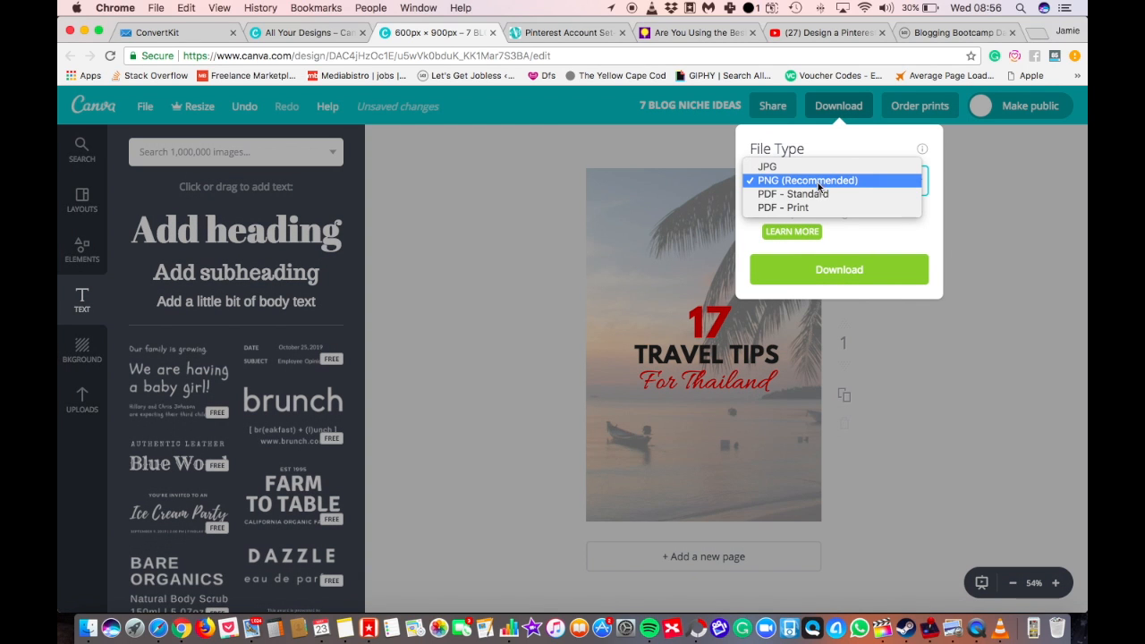
click(830, 169)
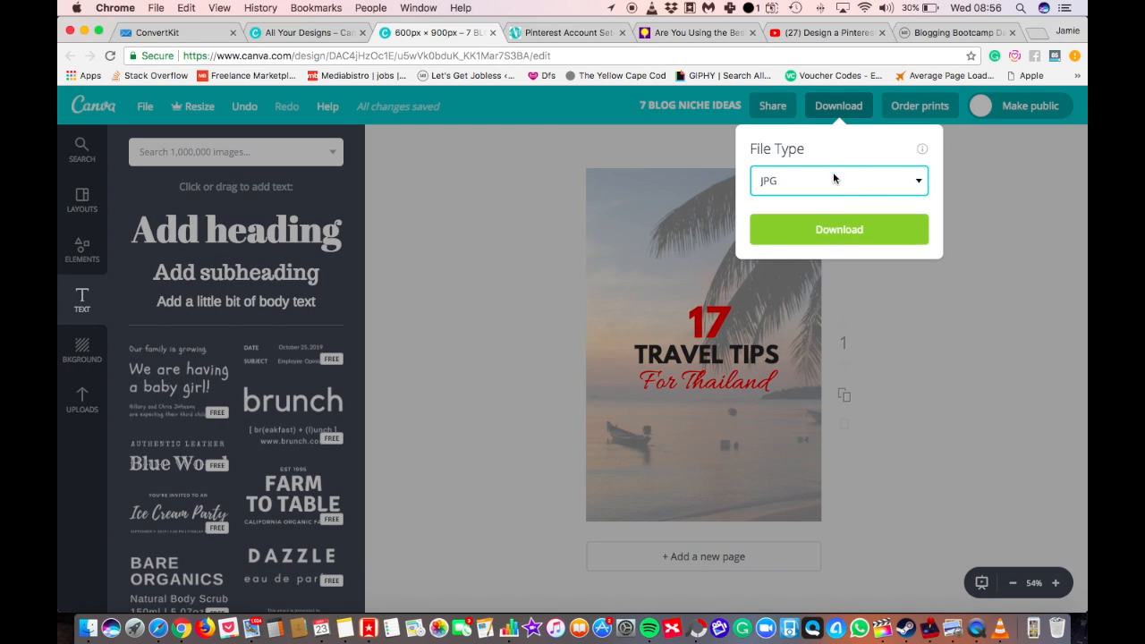
click(841, 234)
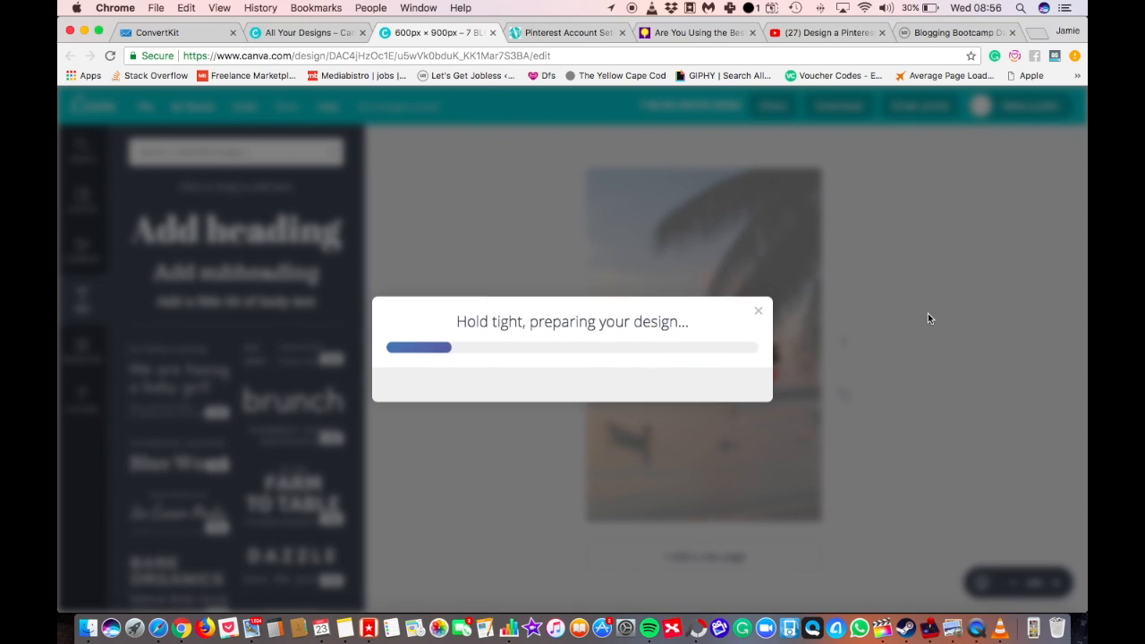